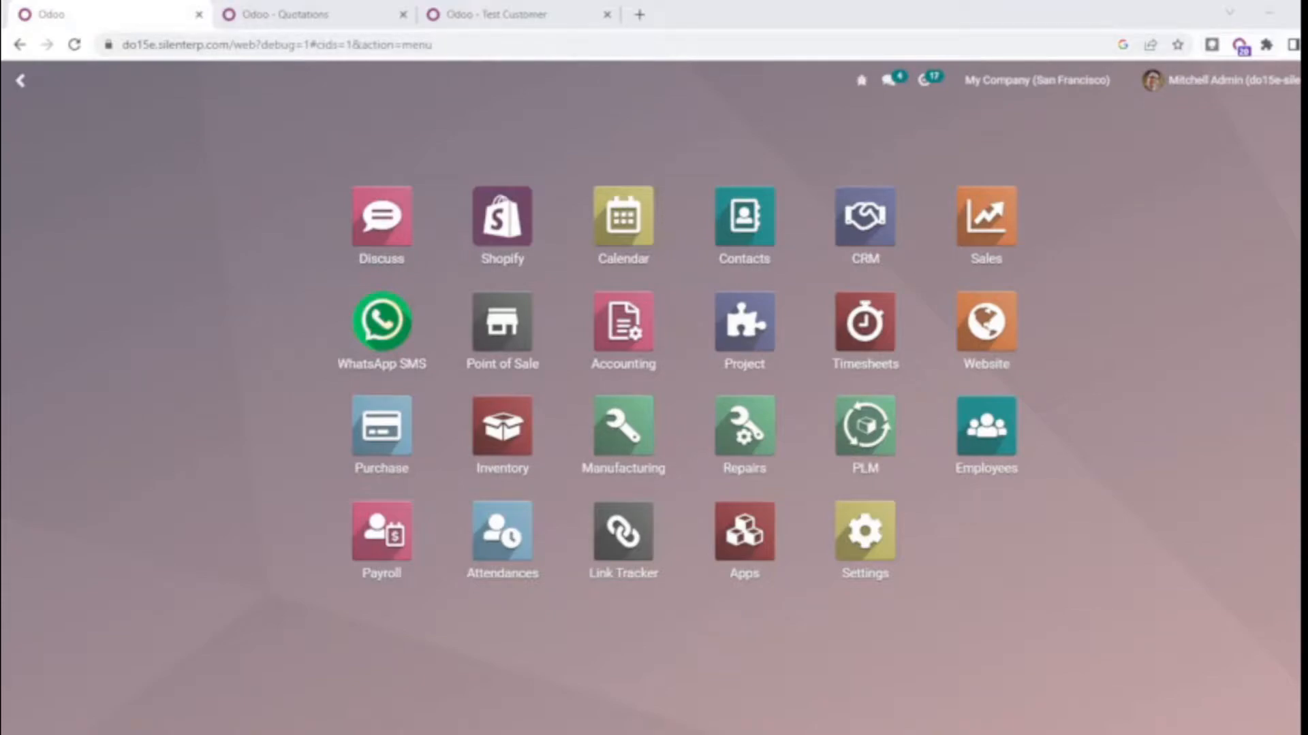
Search all modules in the Apps list for "invoicing policy by customer" to check its installation status
left_click(744, 532)
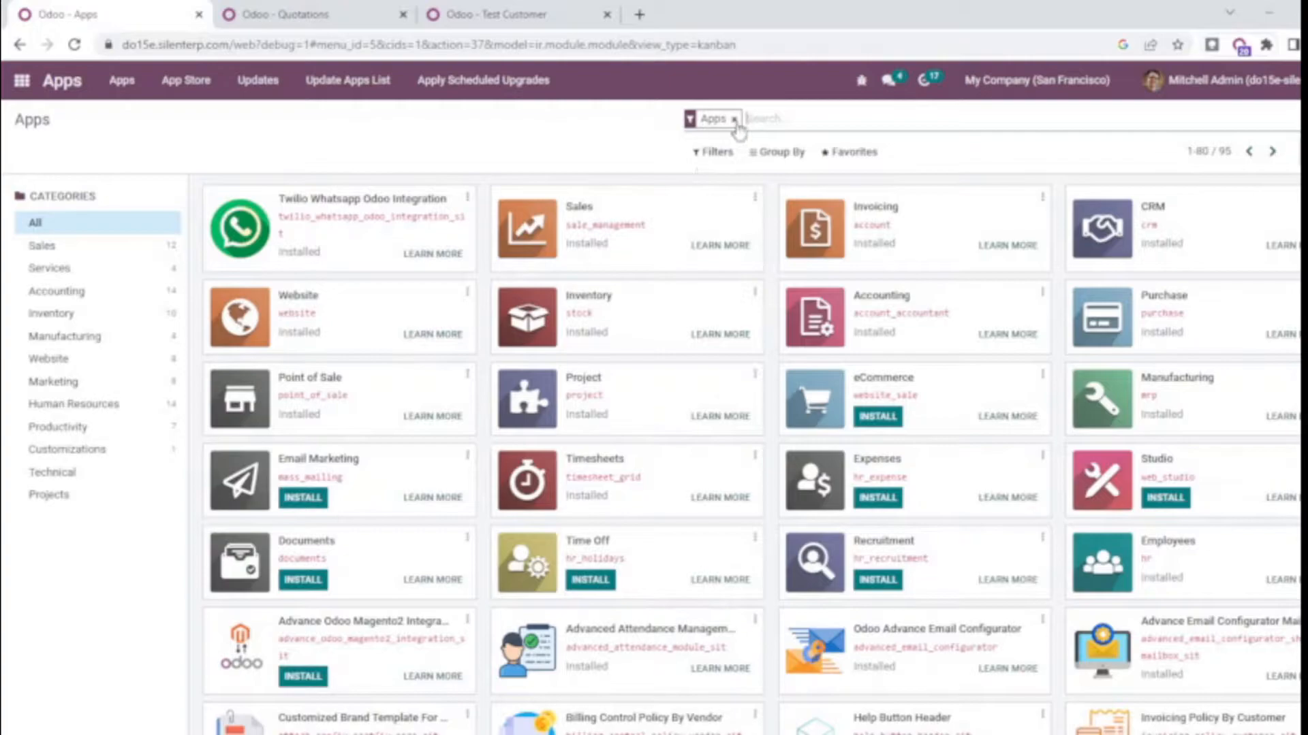
left_click(735, 121)
type("invoicing")
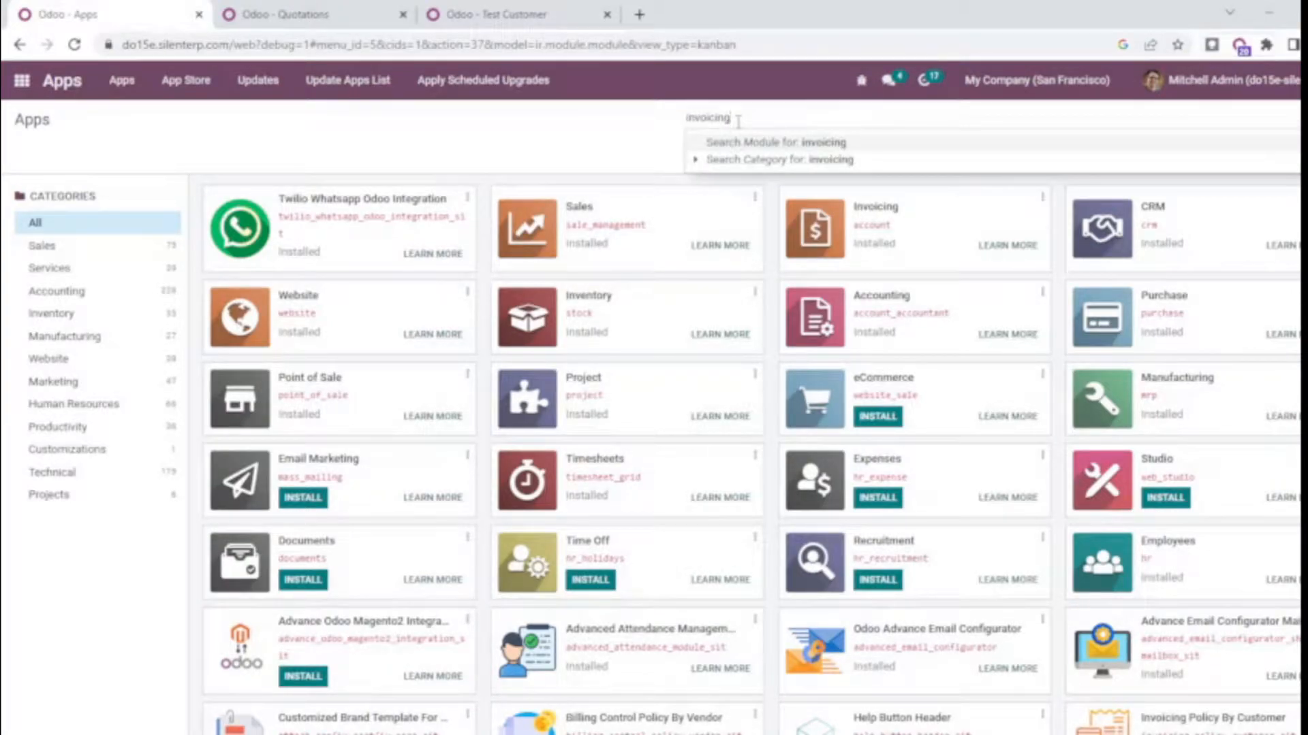
type(" policy by customer")
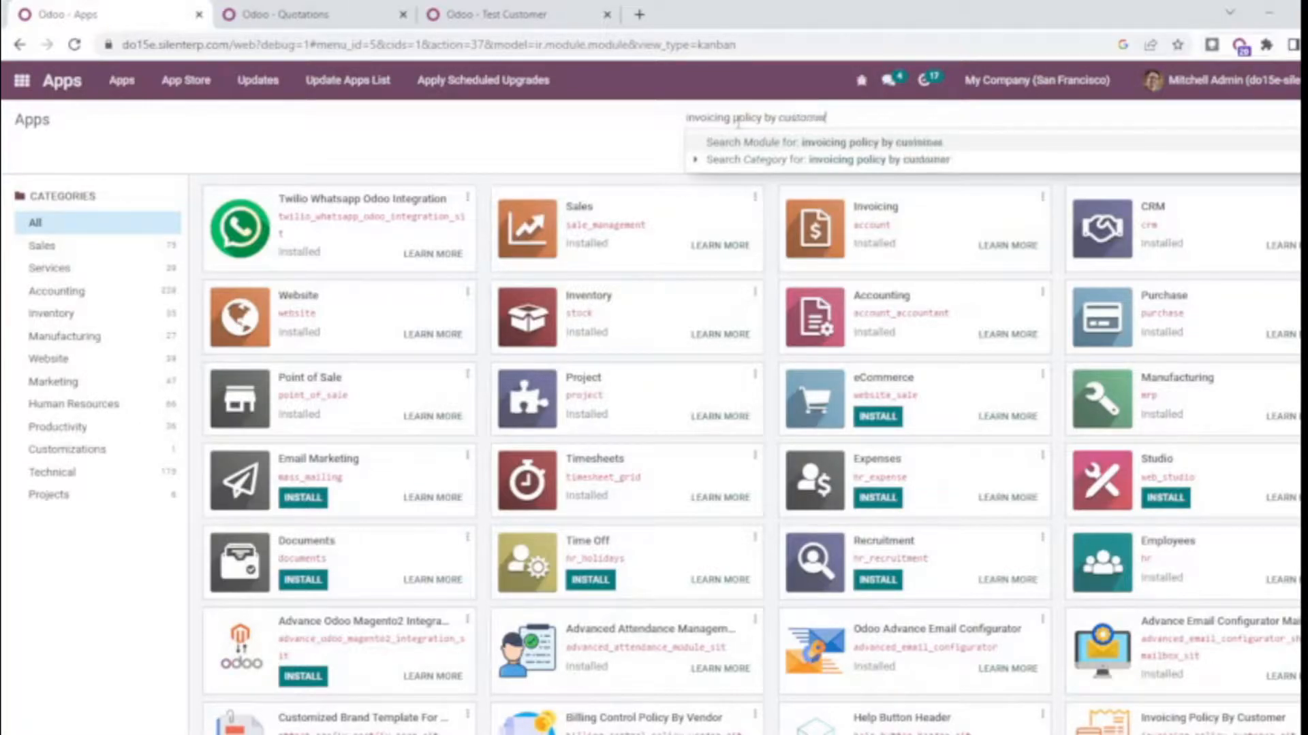
key("Return")
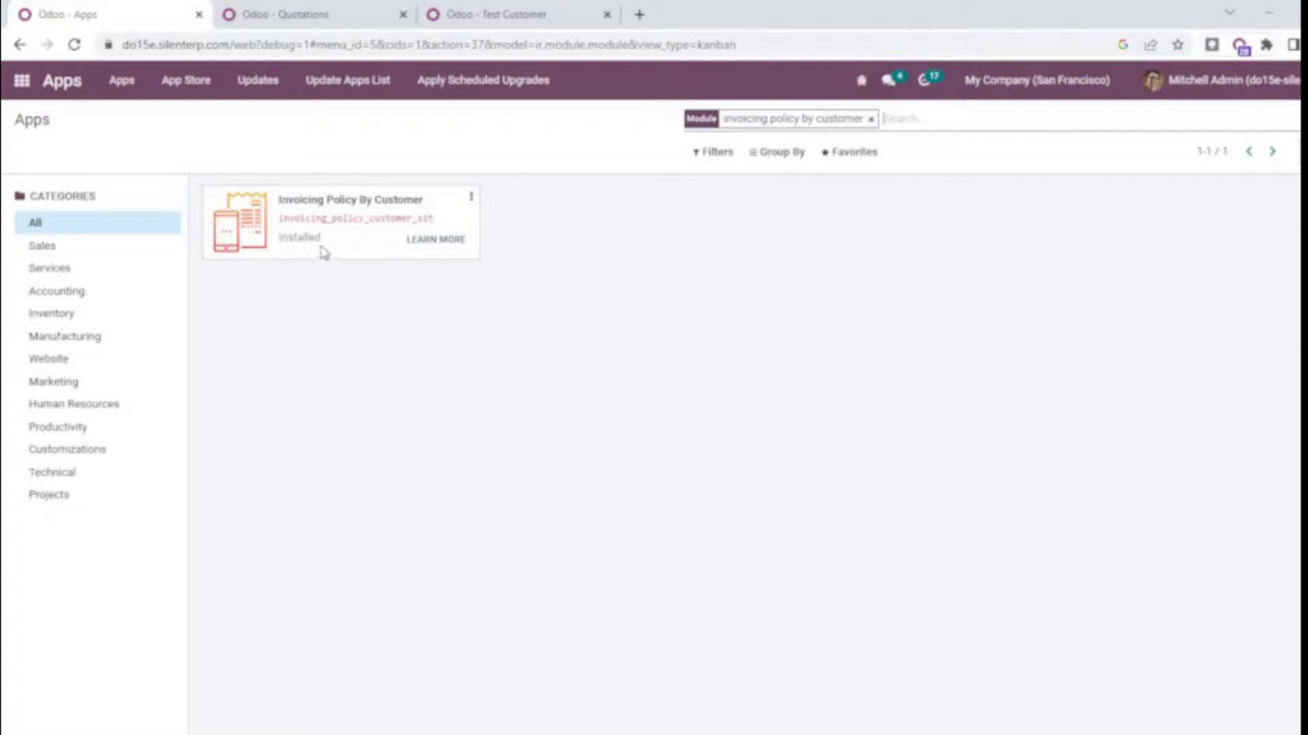
Open the Sales settings and examine the invoicing policy options in the Invoicing section
left_click(19, 94)
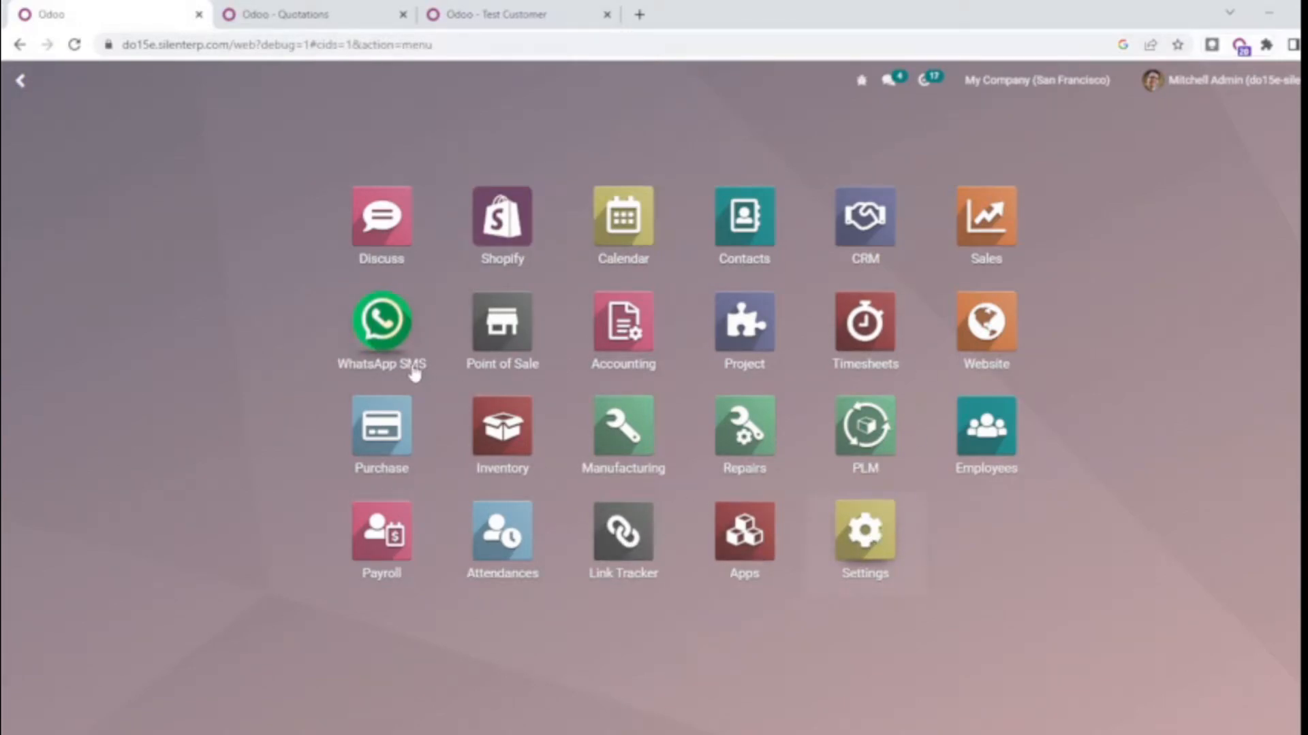
left_click(881, 546)
left_click(99, 257)
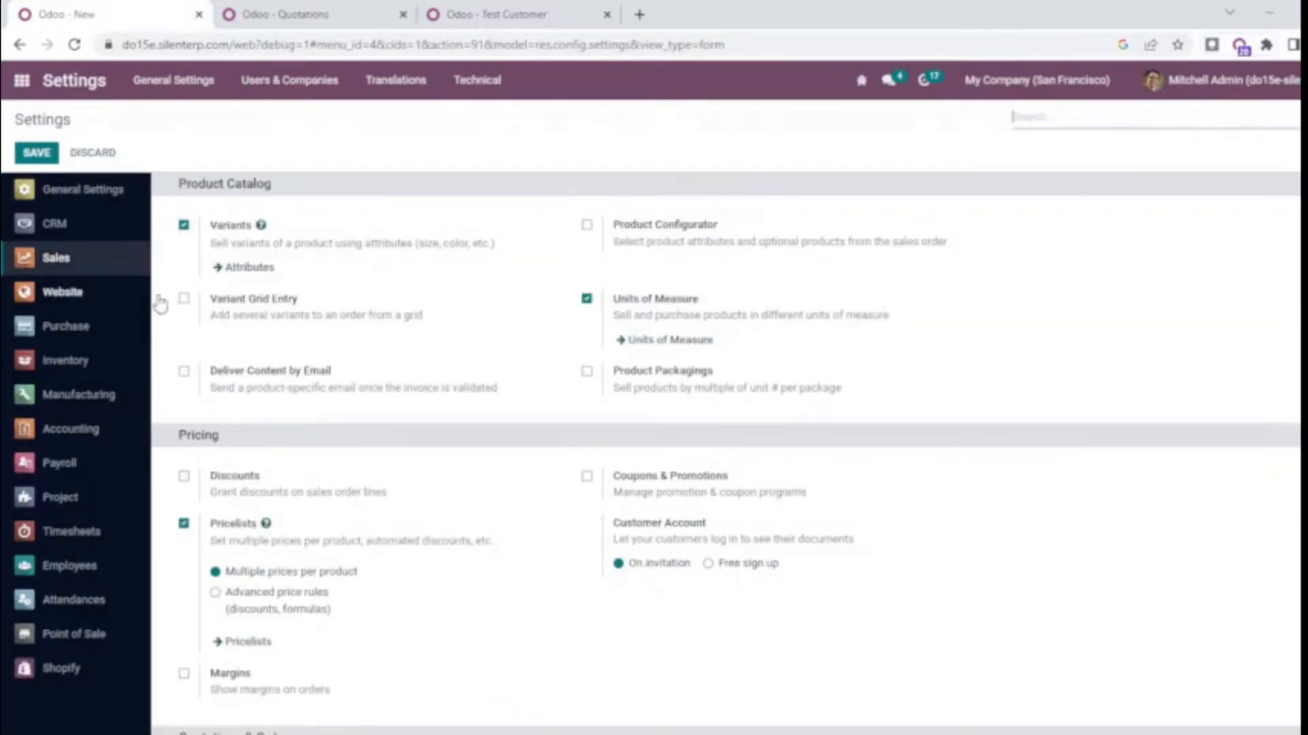
scroll(286, 373, "down", 9)
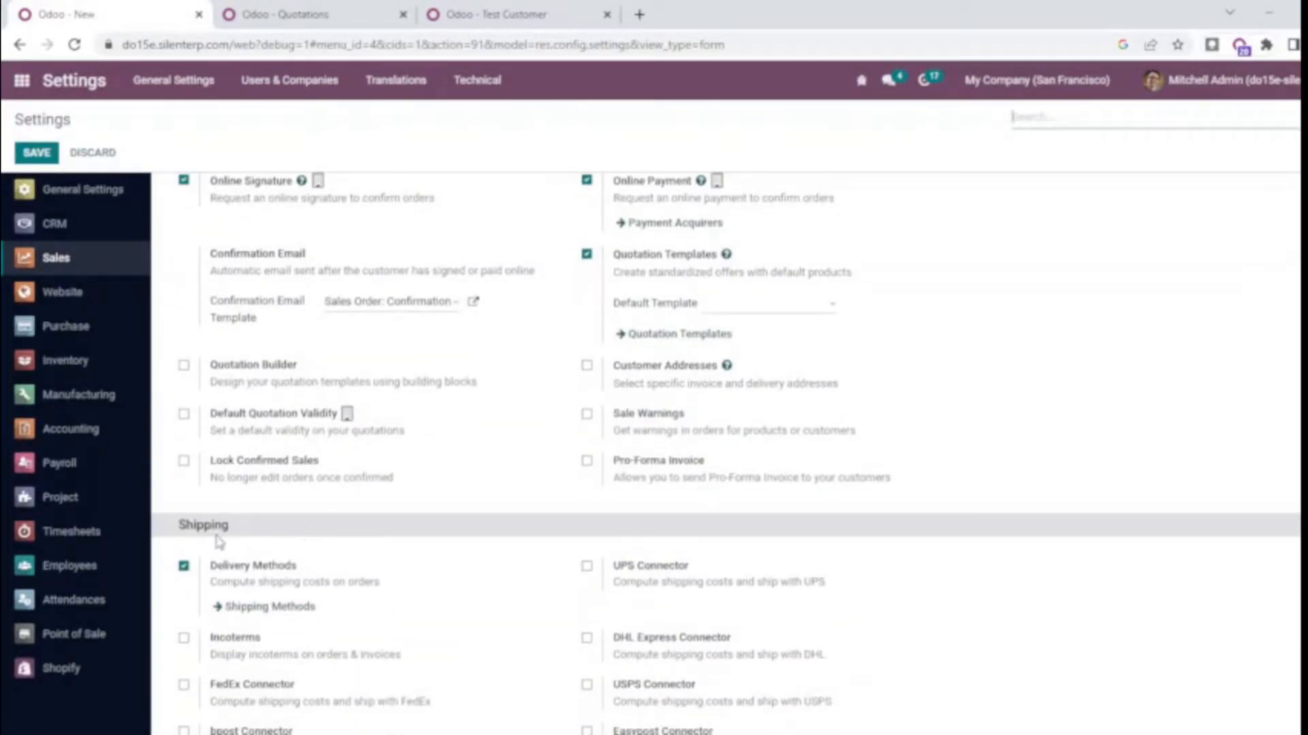
scroll(218, 542, "down", 5)
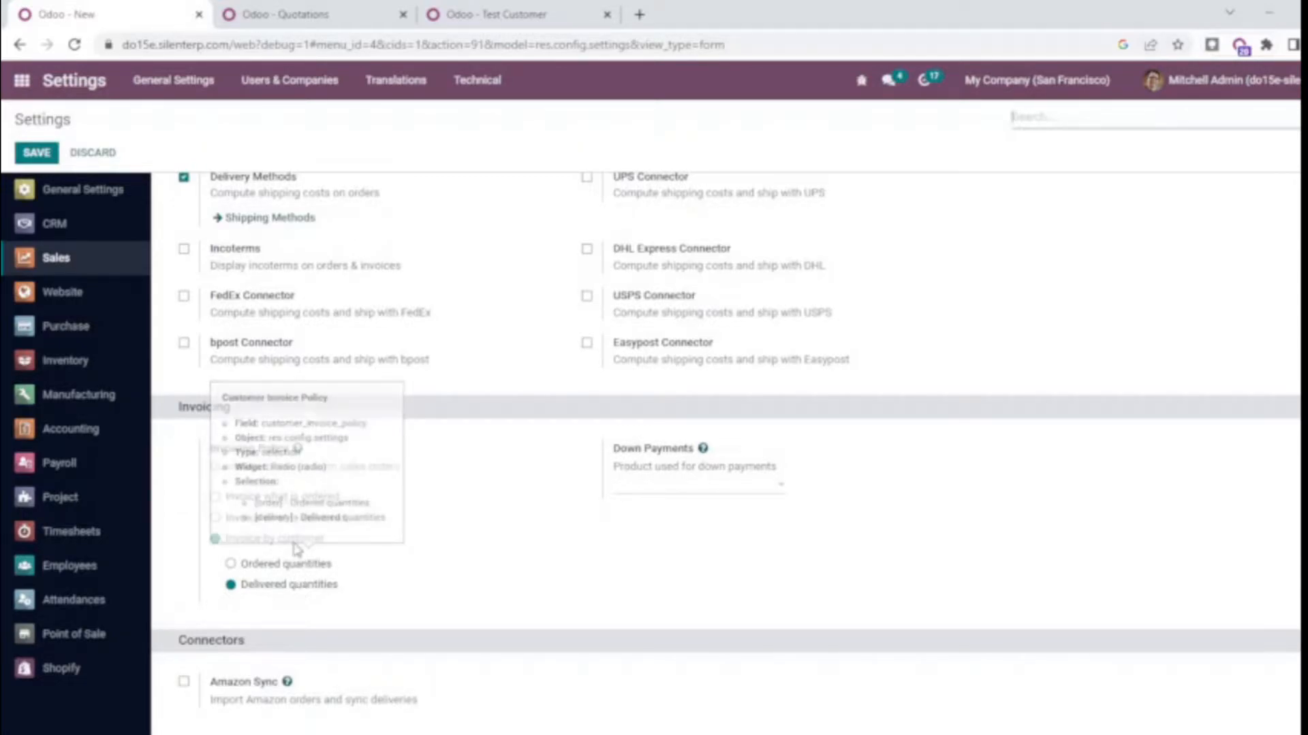
Review the Test Customer record's sales details, checking the customer's invoicing policy
left_click(20, 81)
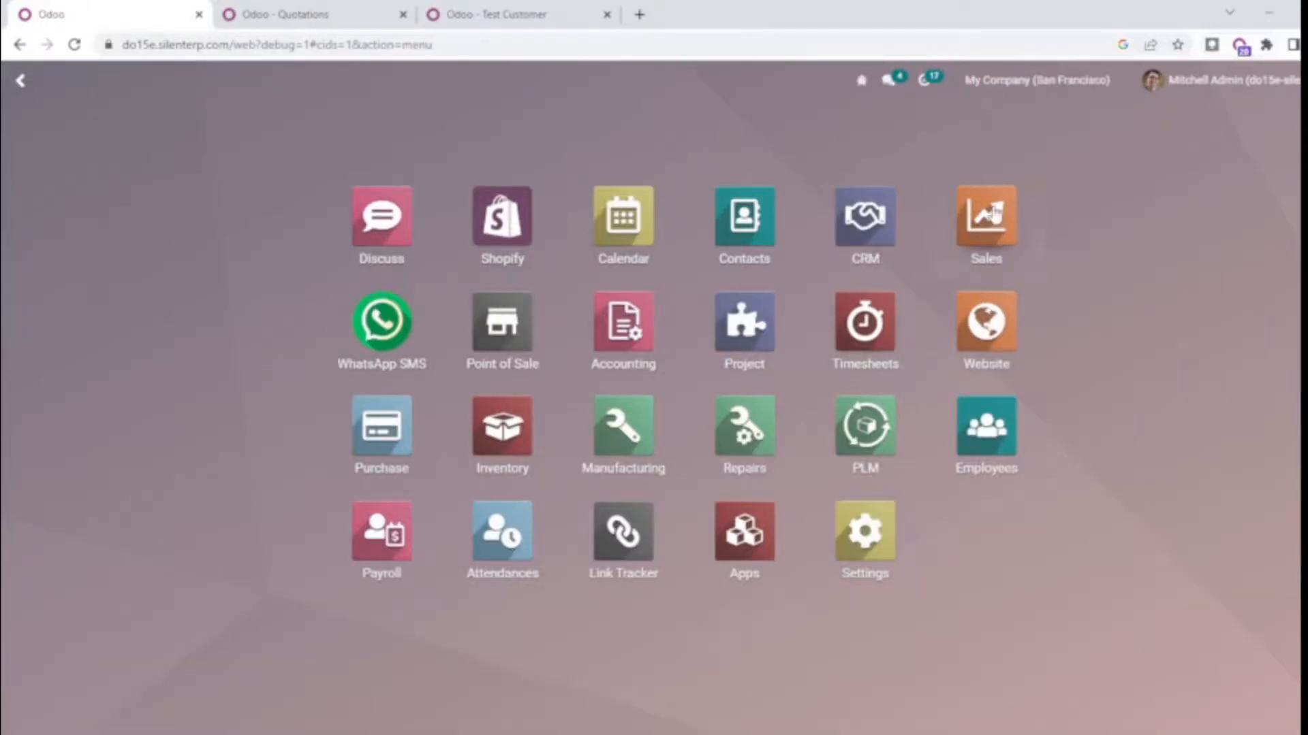
left_click(508, 12)
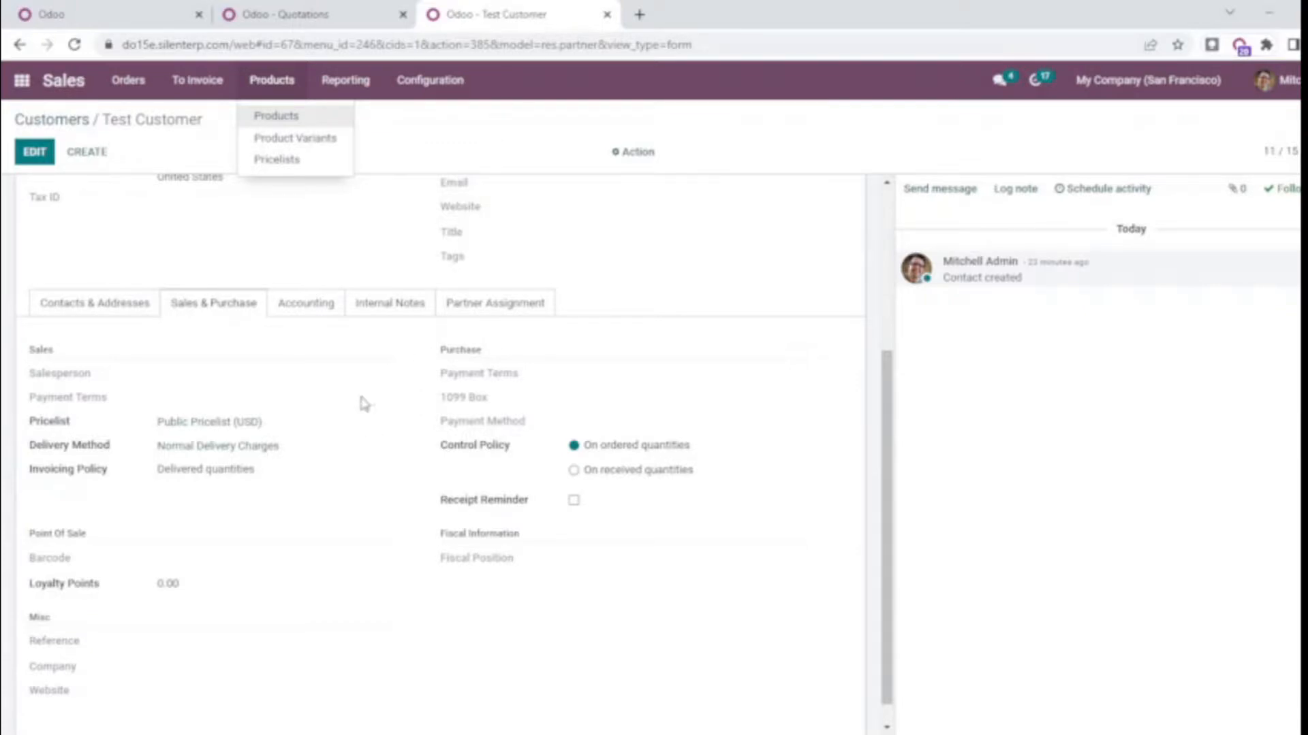
scroll(178, 473, "up", 4)
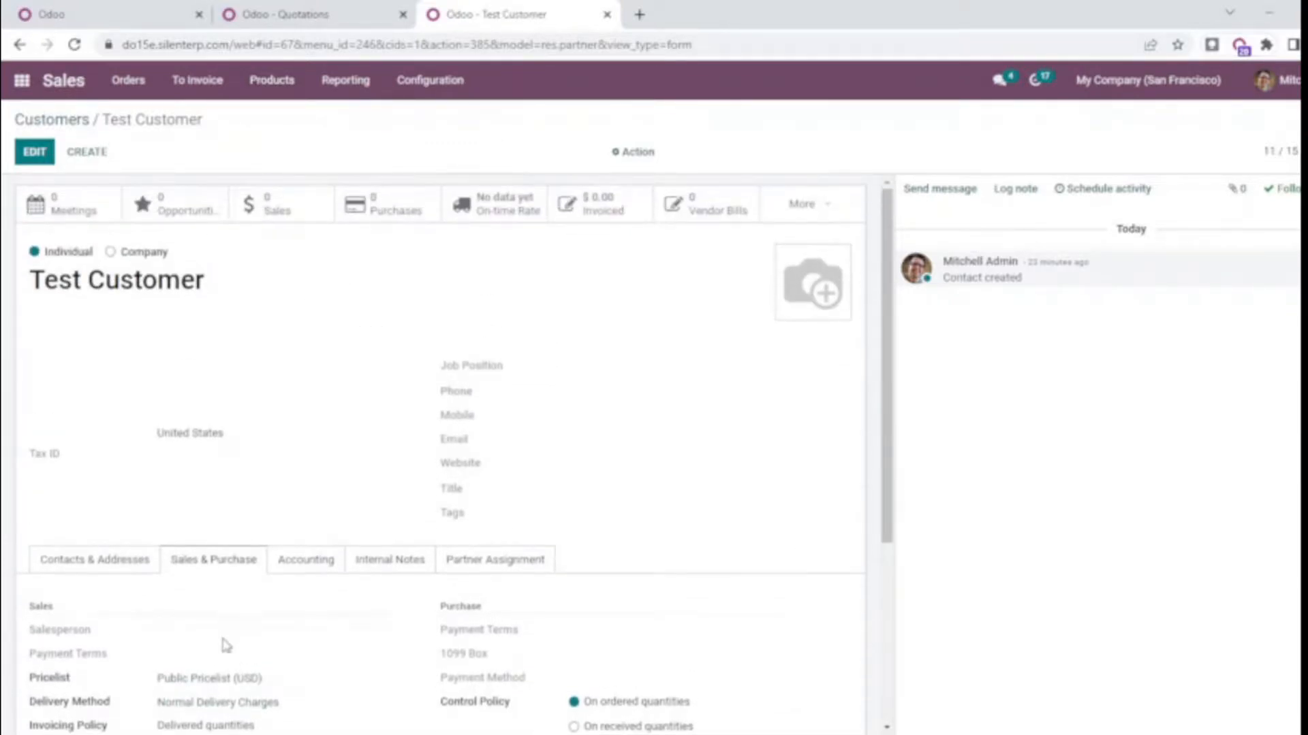
scroll(156, 675, "down", 1)
left_click_drag(182, 642, 242, 641)
left_click_drag(45, 198, 157, 198)
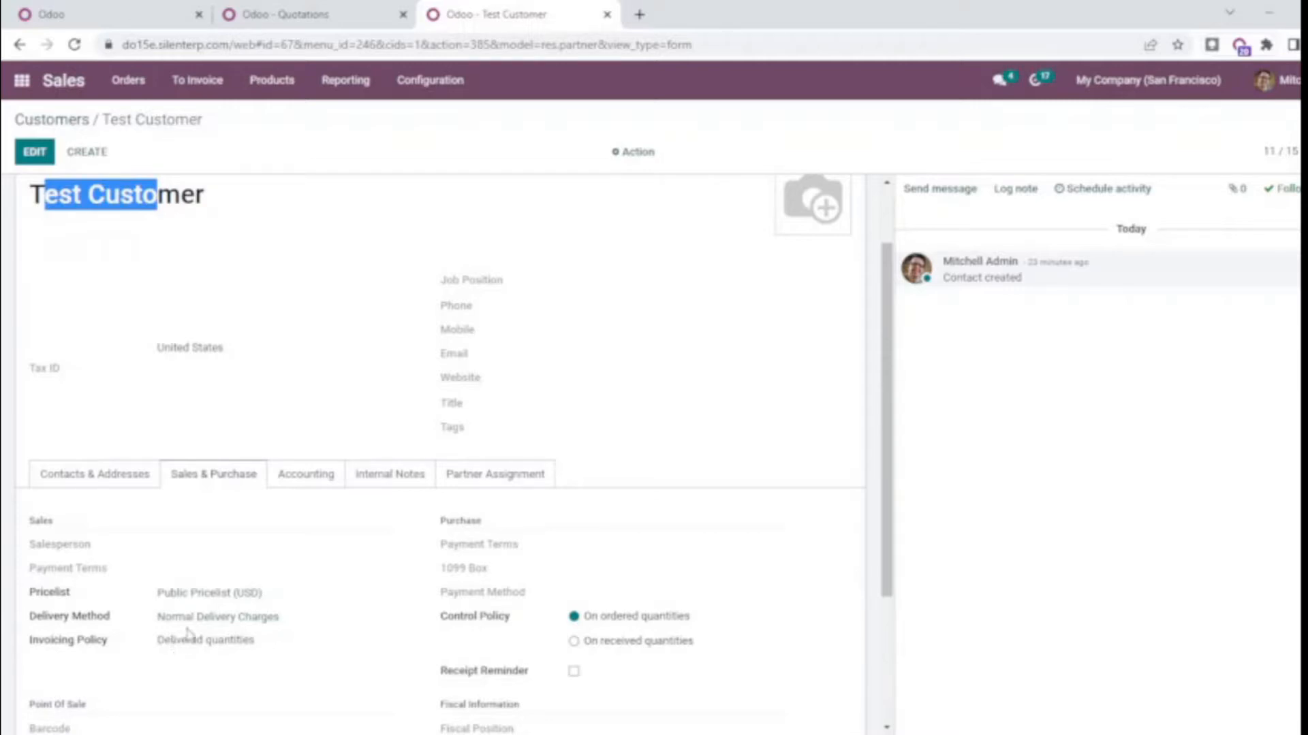
Search the sales products for "product 1" and open Product 1 to check its invoicing policy
left_click(274, 92)
left_click(261, 116)
left_click(768, 119)
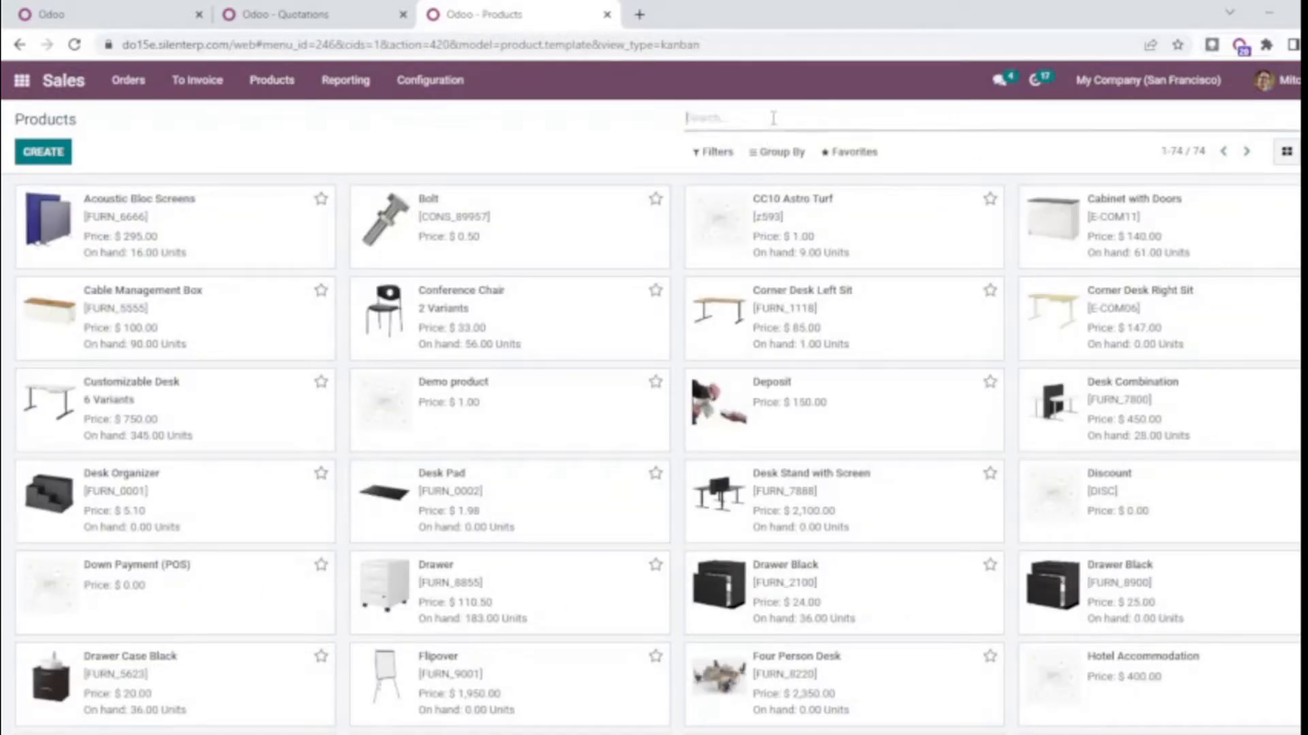
type("product 1")
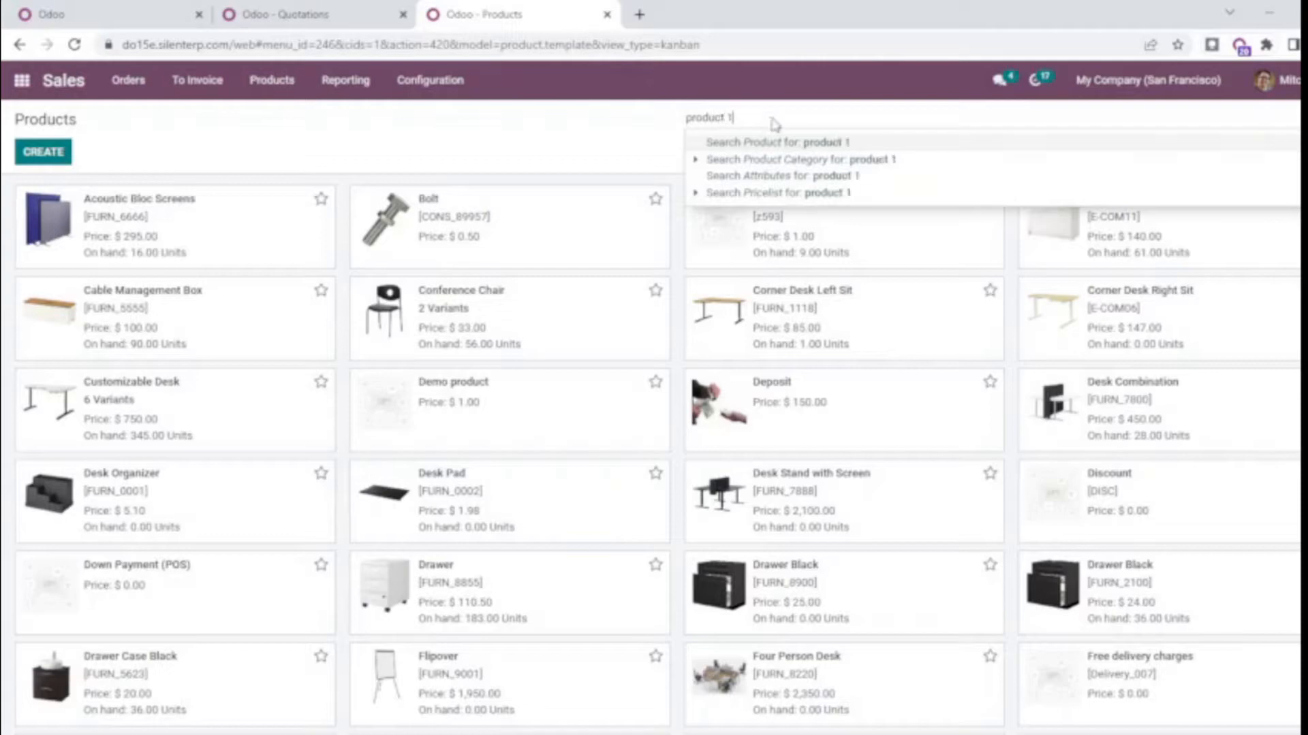
key("Return")
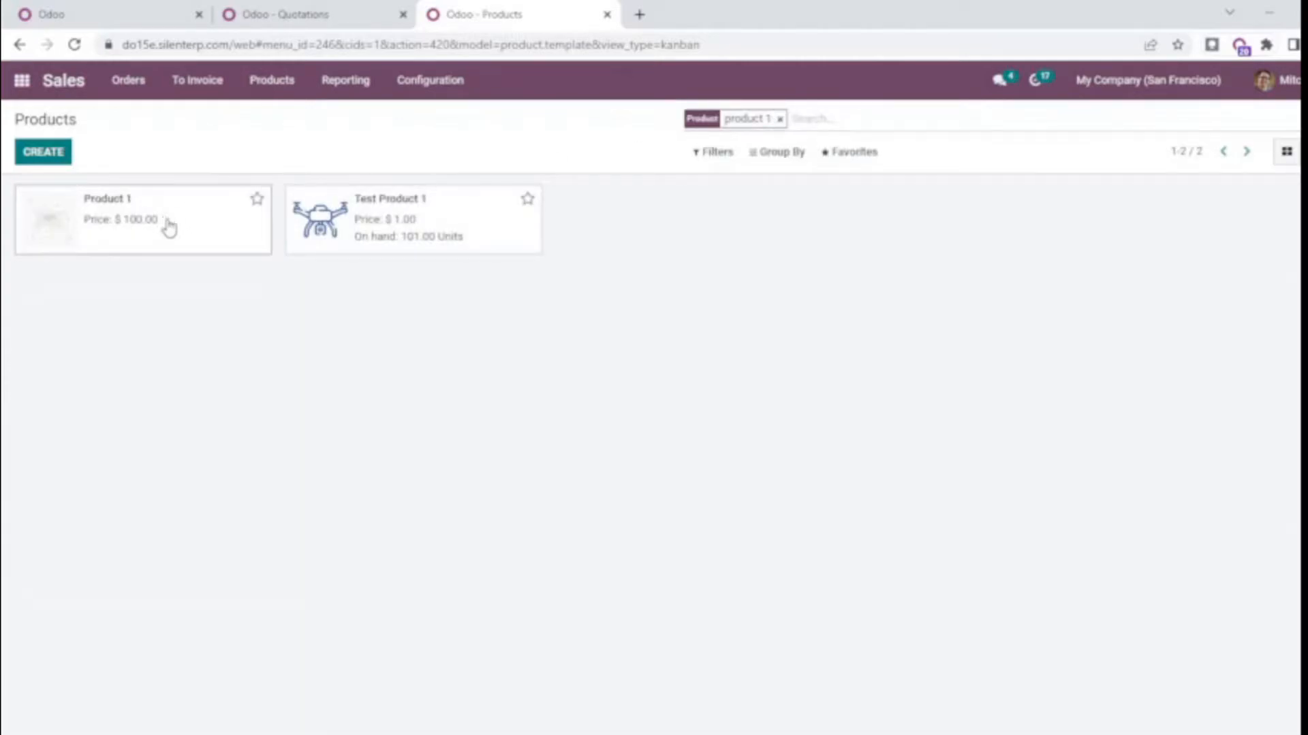
left_click(253, 194)
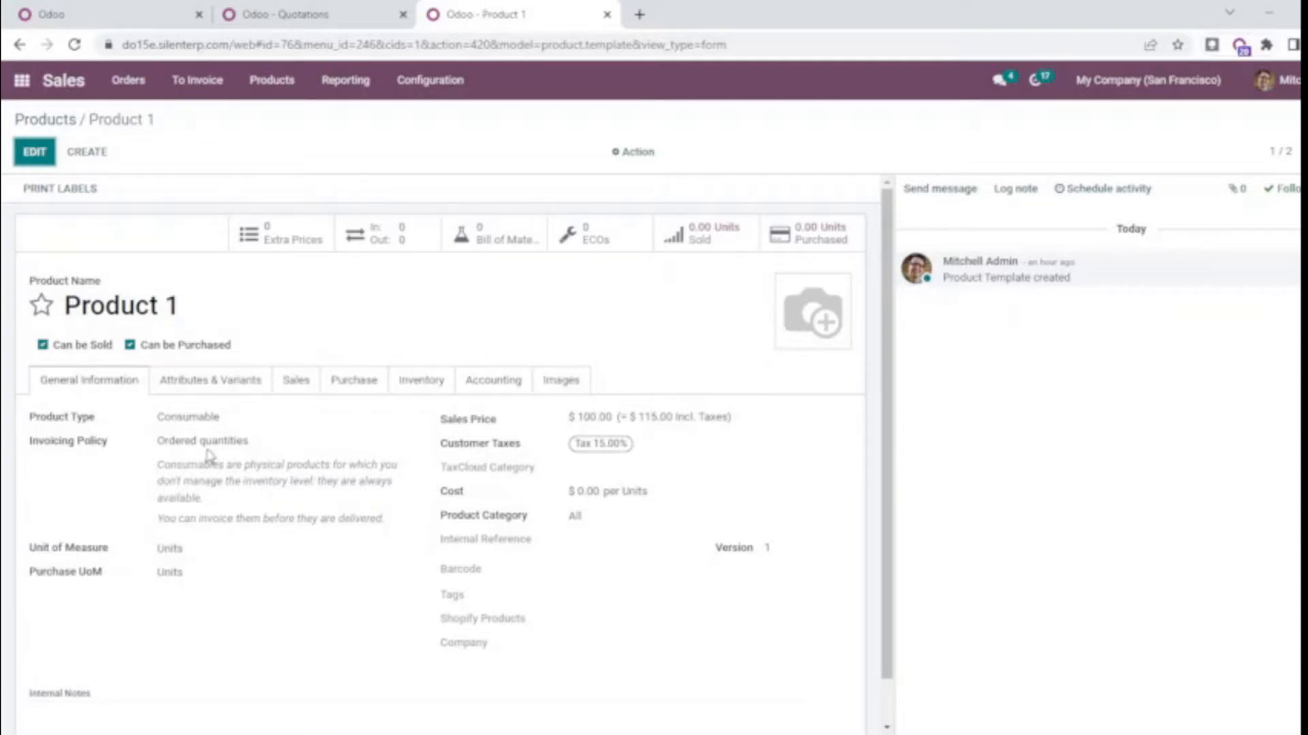
Search the products for "product" and check the invoicing policies of Product 2 and Product 3
key("alt+Left")
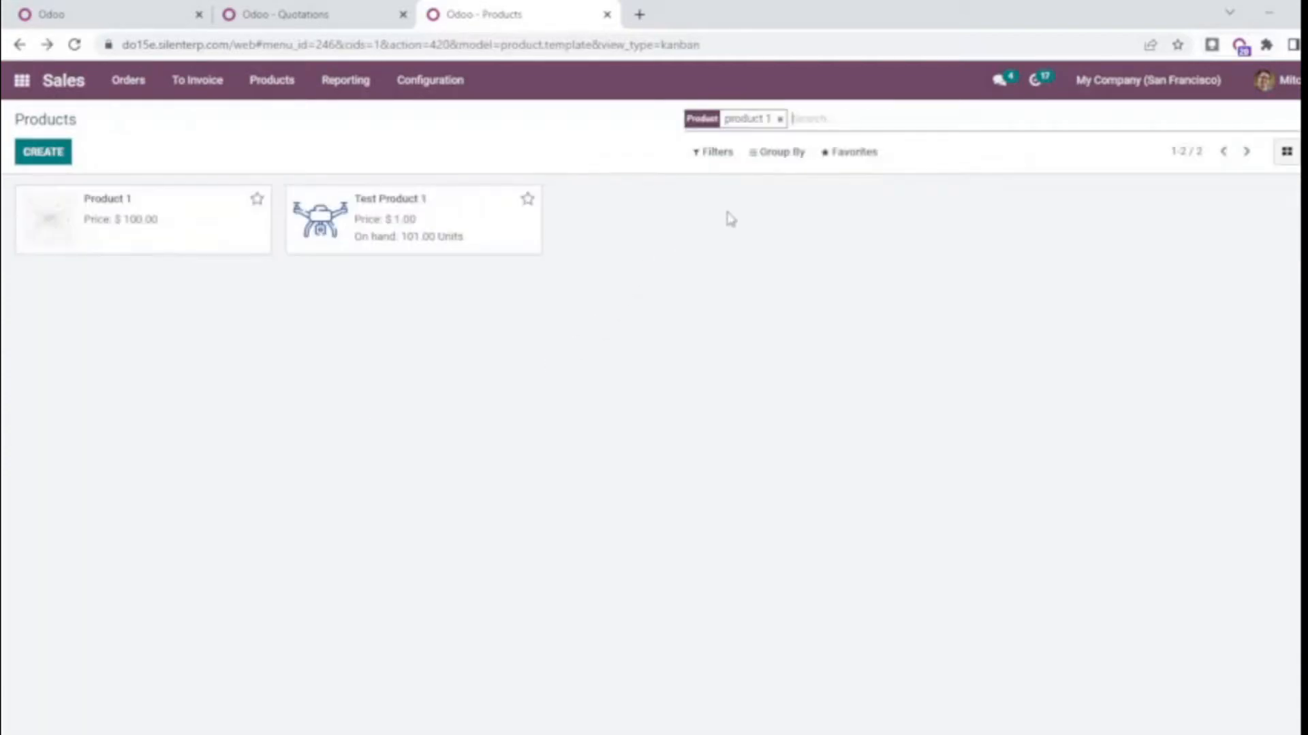
left_click(780, 121)
type("product")
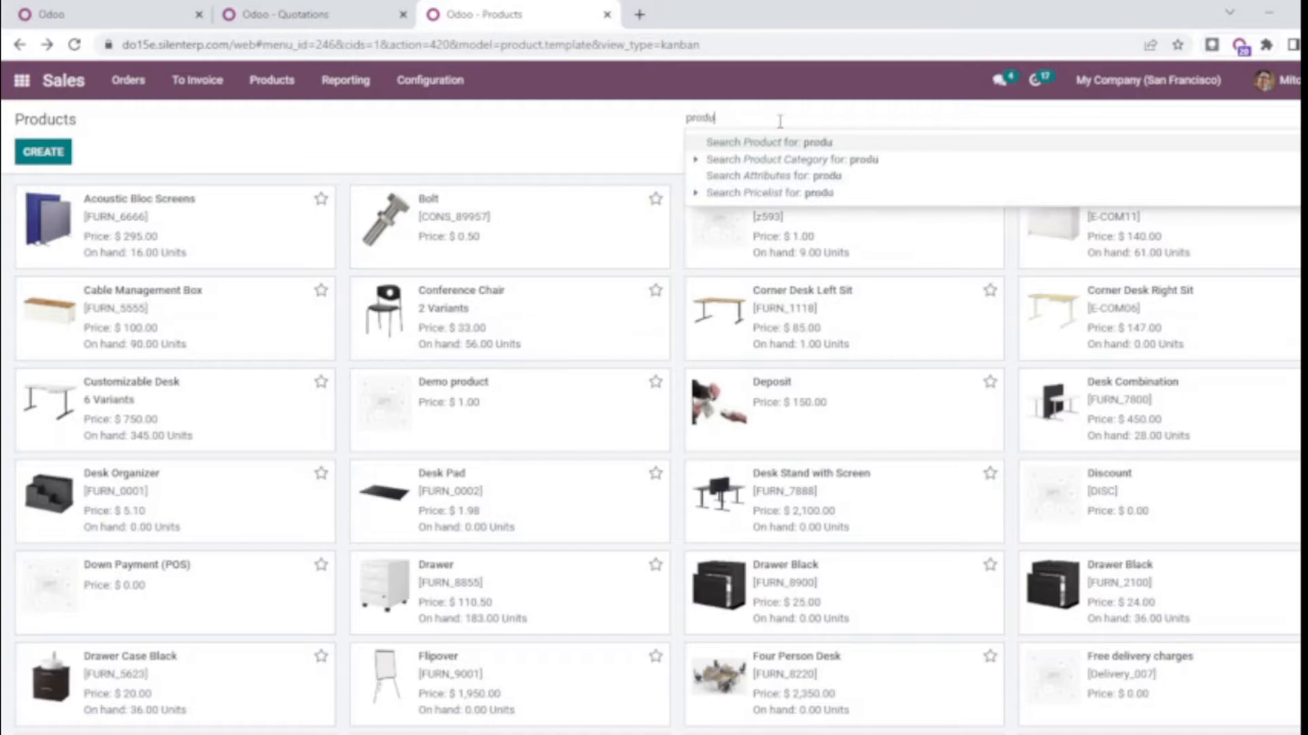
key("Return")
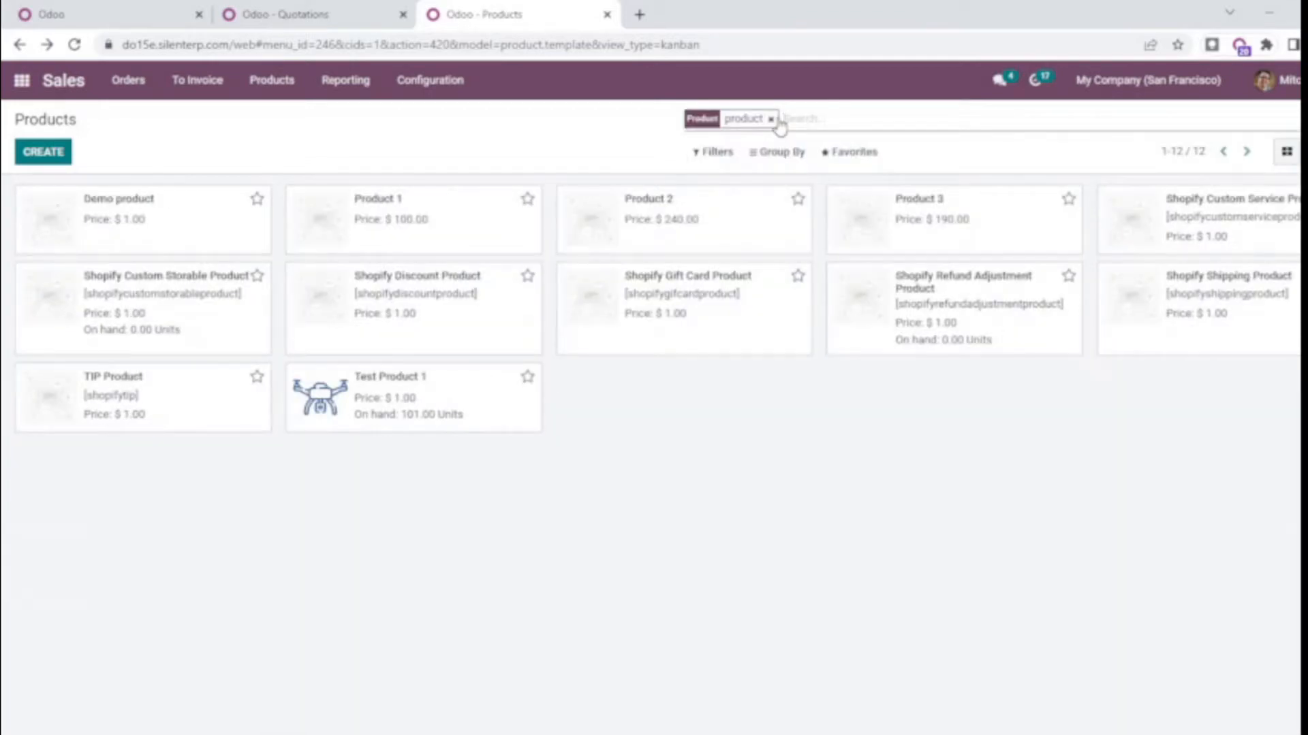
left_click(680, 207)
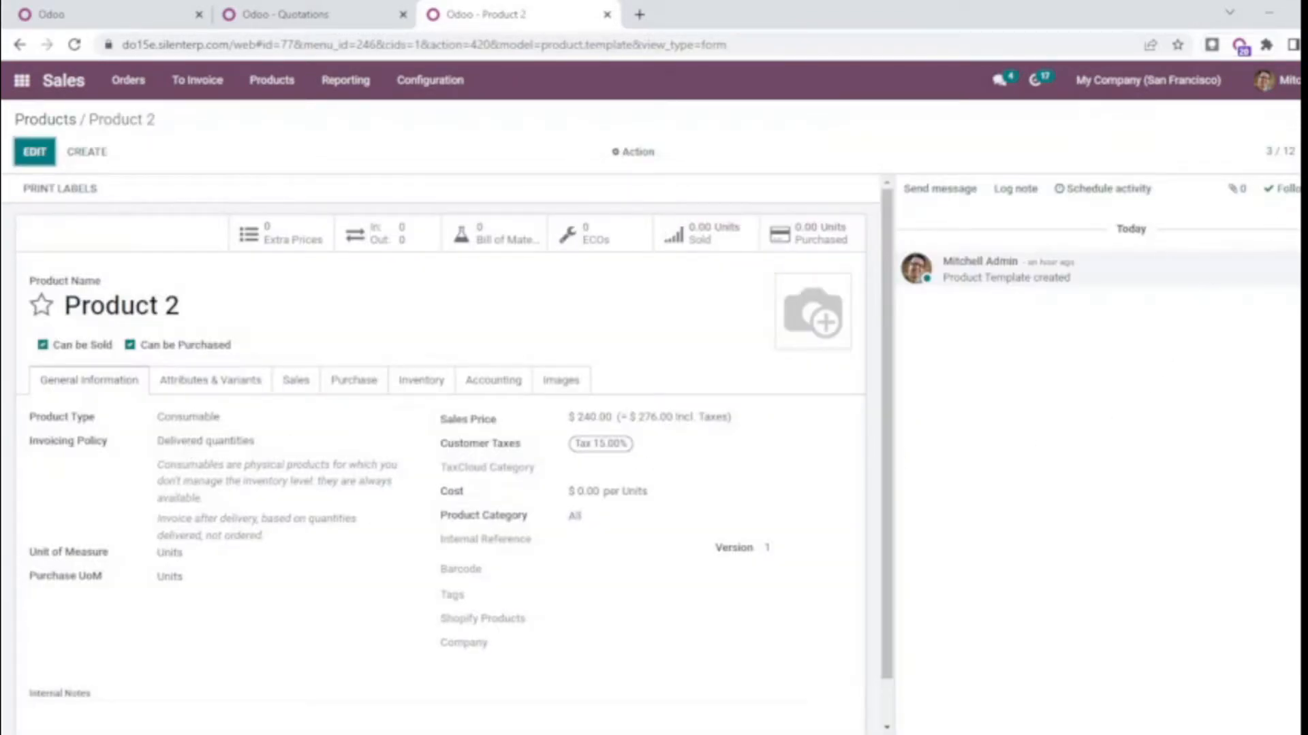
key("alt+n")
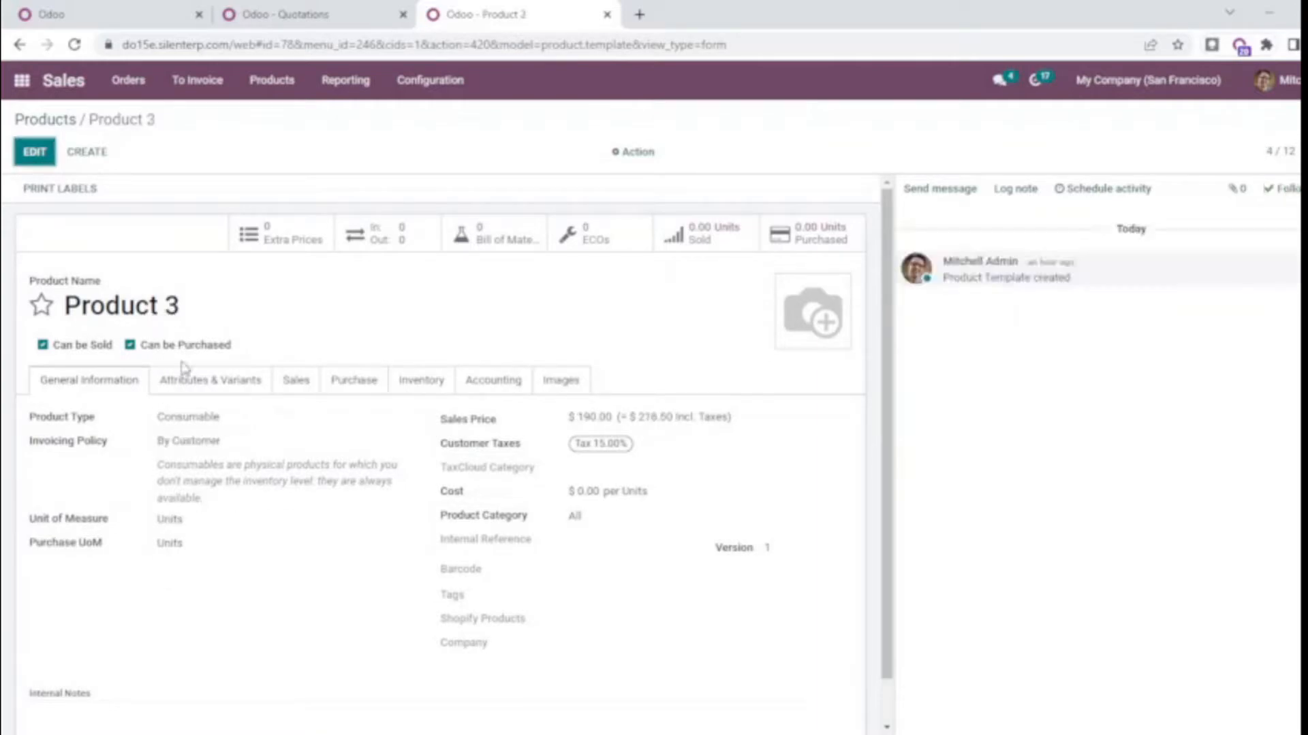
Create a new sales quotation for Test Customer
key("alt+b")
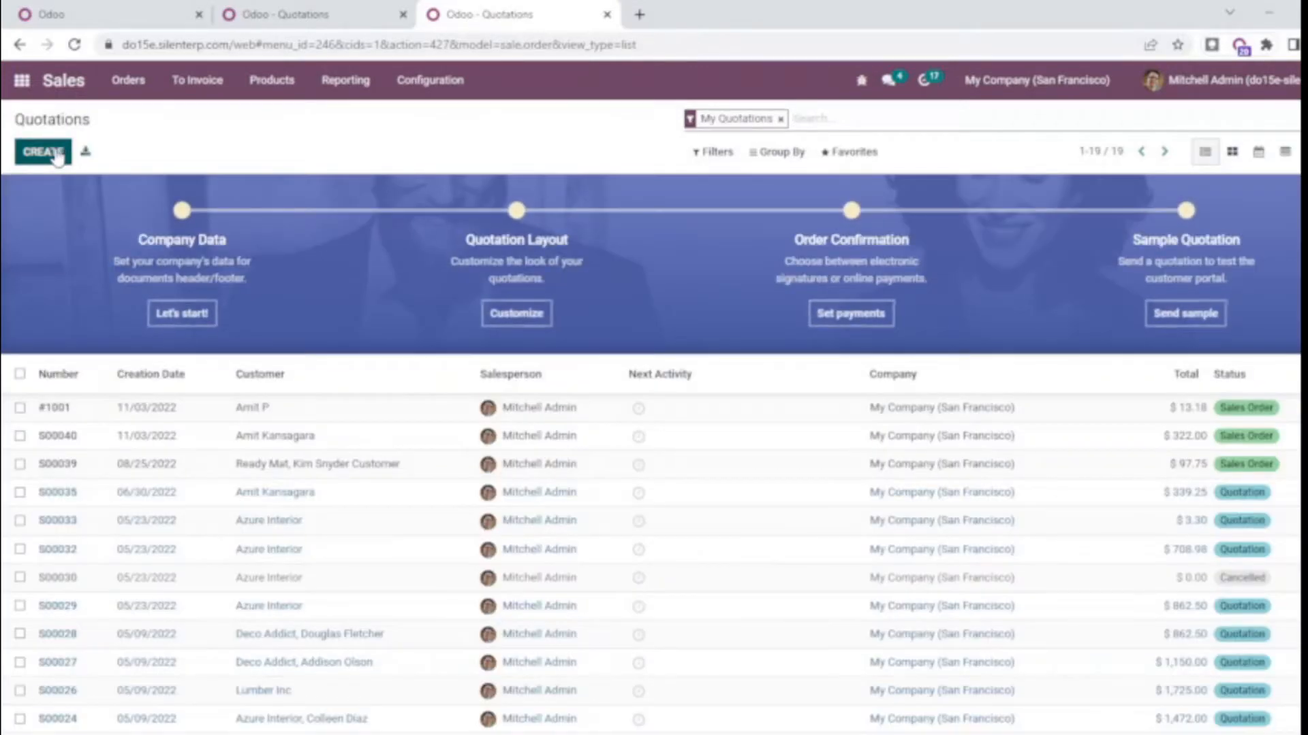
left_click(54, 157)
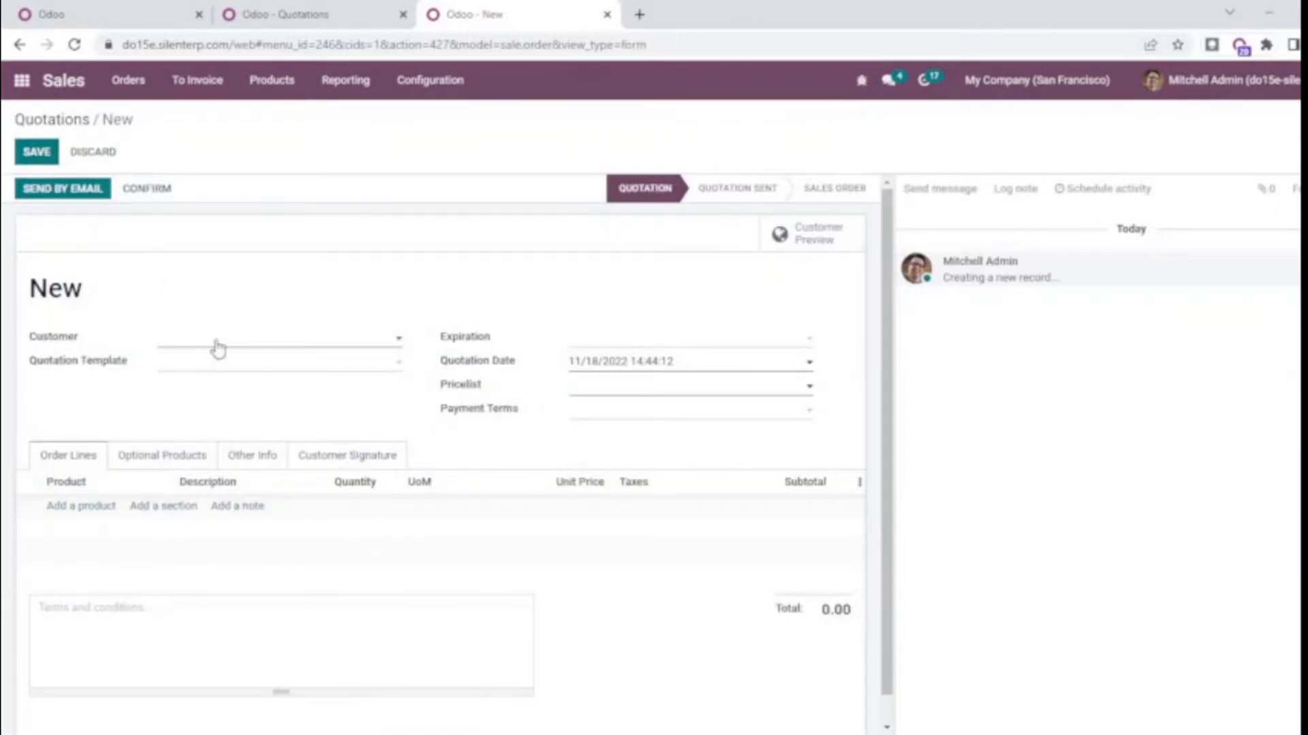
left_click(216, 344)
type("test")
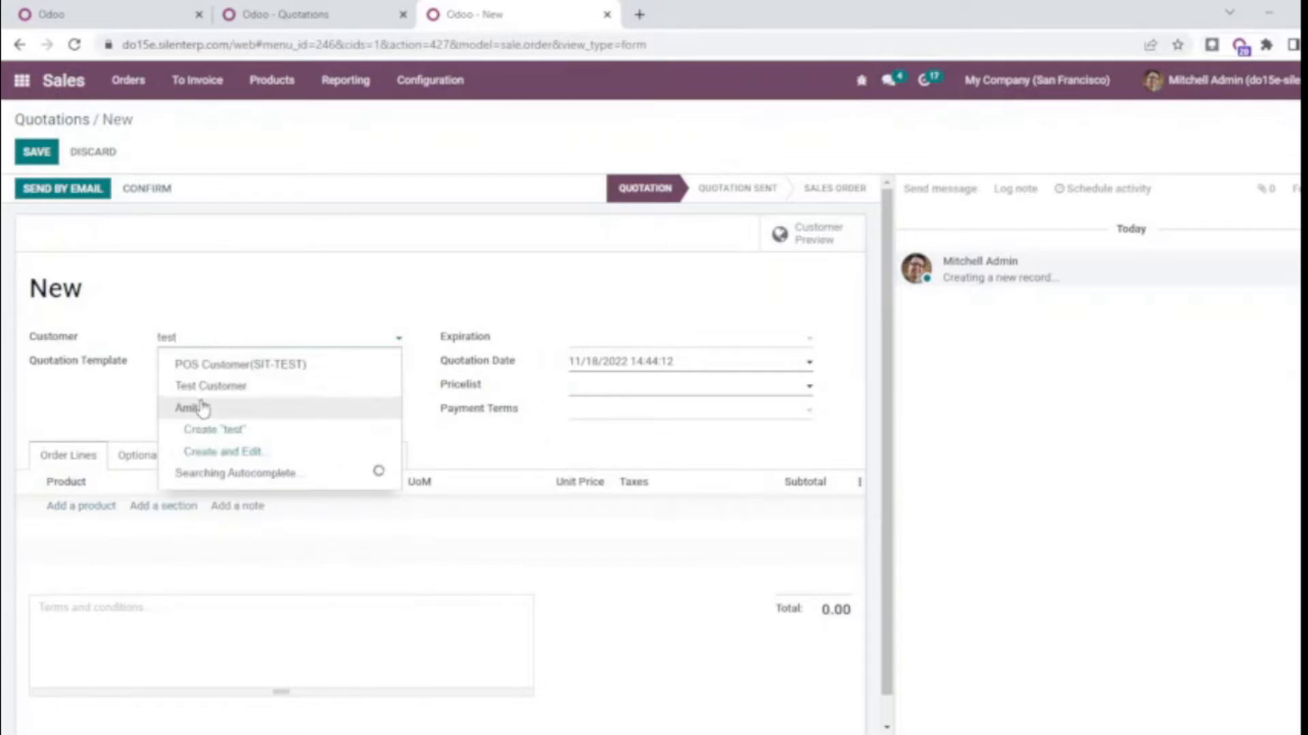
left_click(185, 400)
Add Product 1, Product 2 and Product 3 as order lines on the quotation
left_click(99, 506)
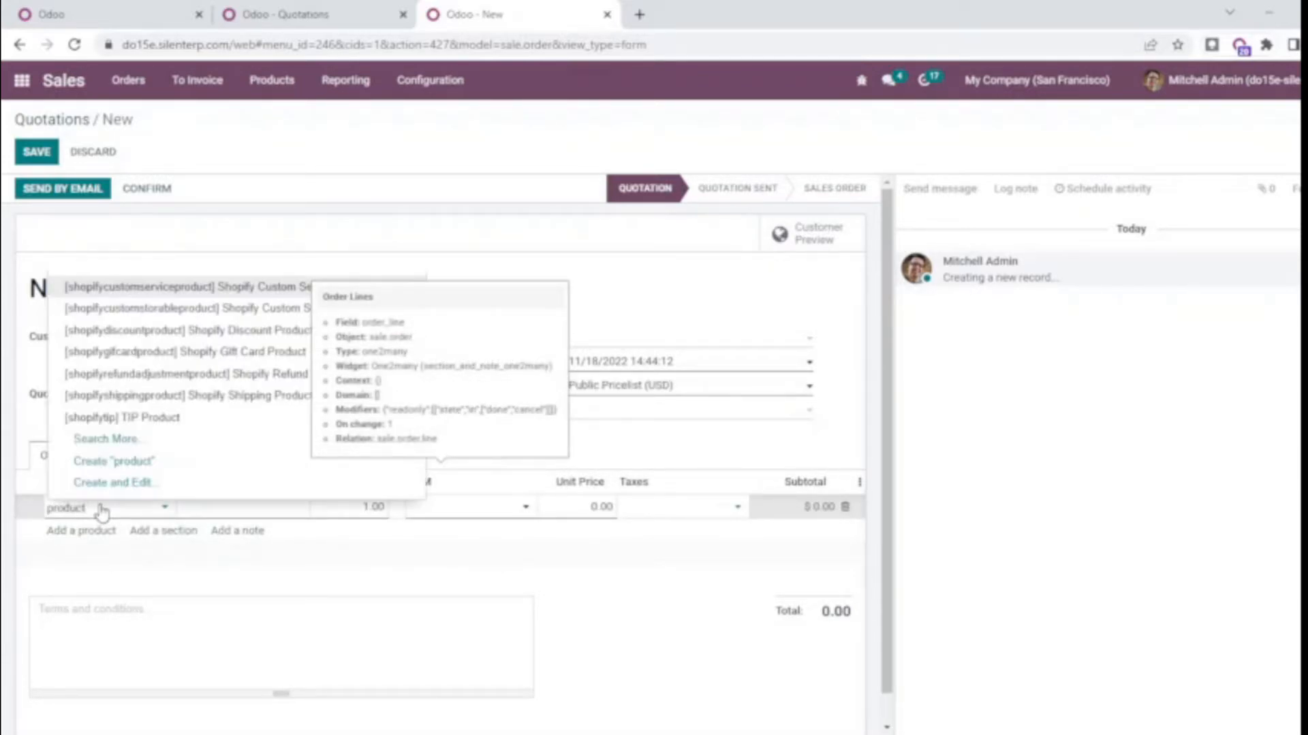
type("product 1")
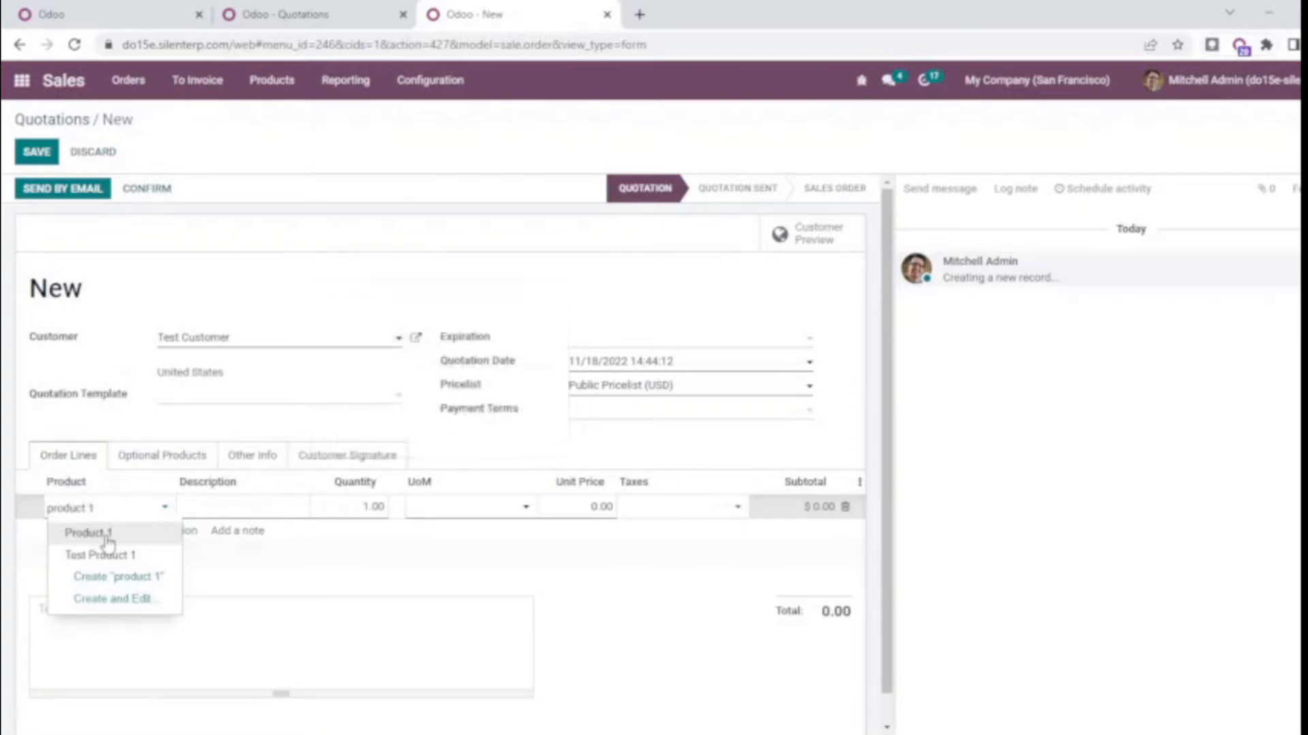
left_click(107, 539)
left_click(106, 538)
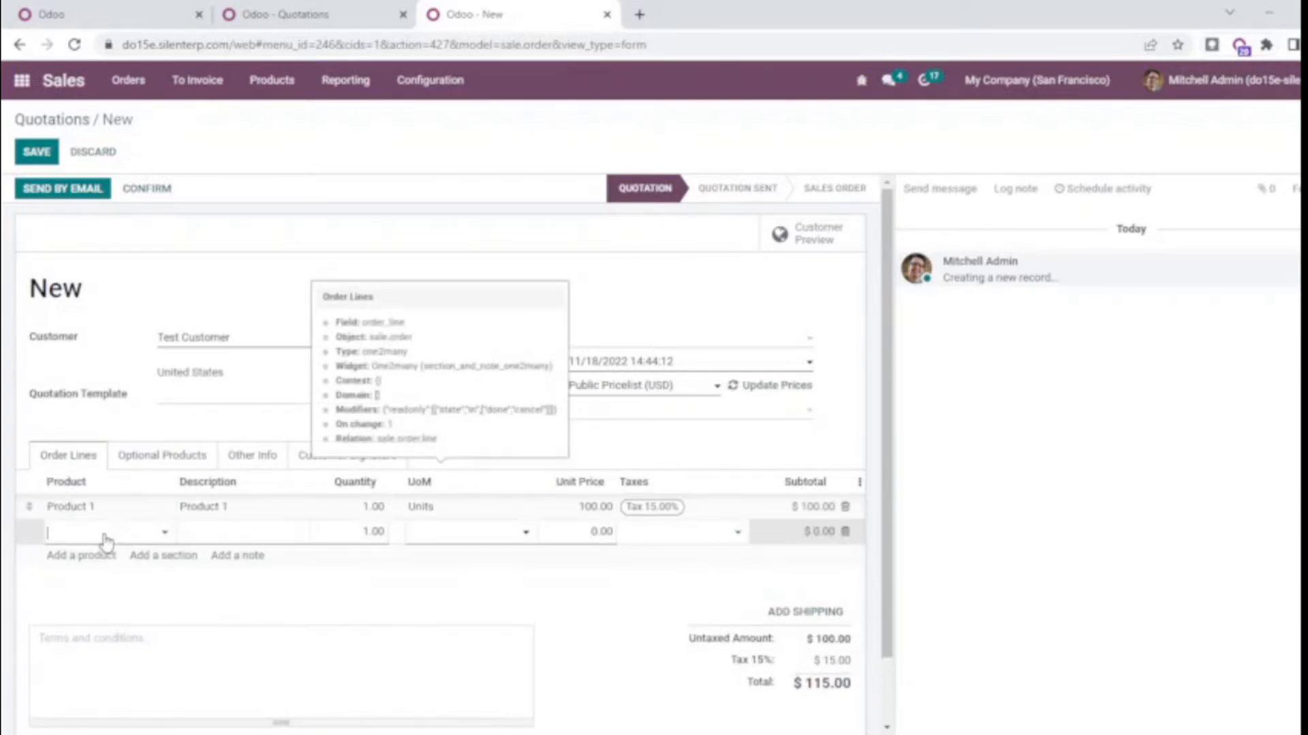
type("Product 2")
left_click(81, 554)
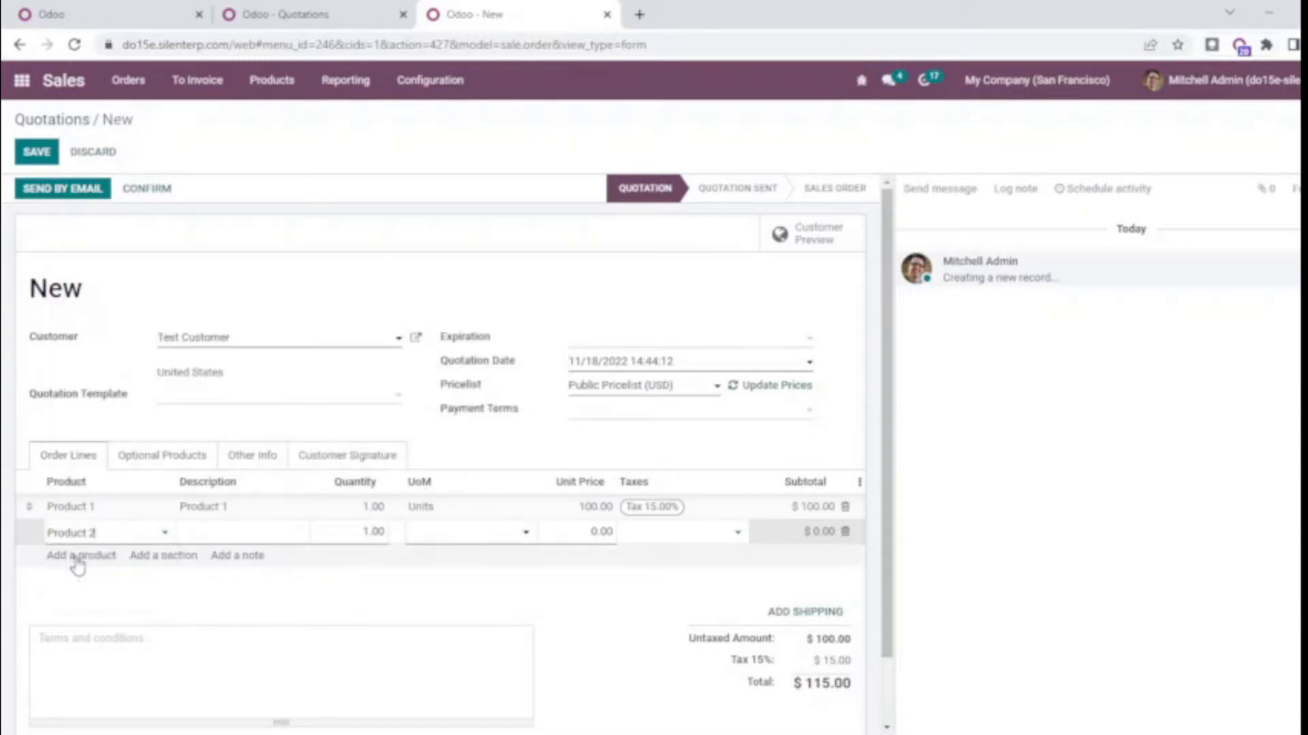
left_click(80, 563)
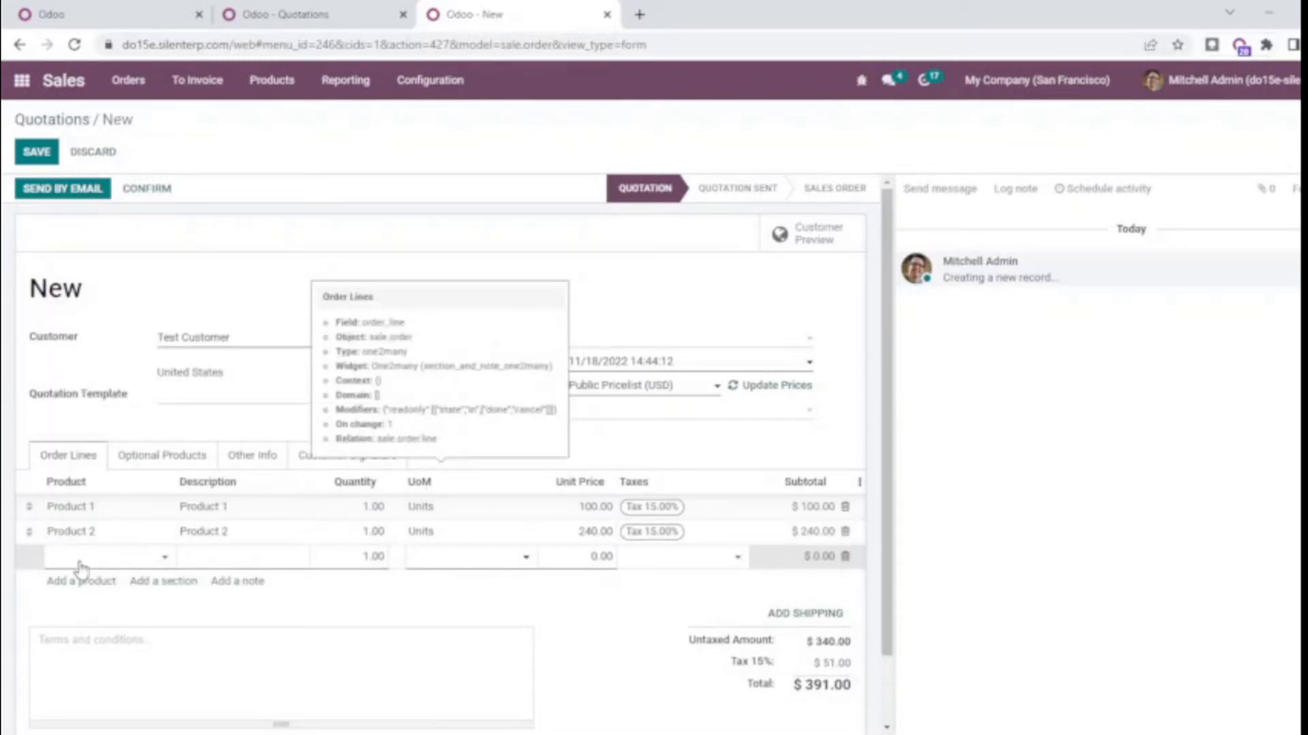
type("Product")
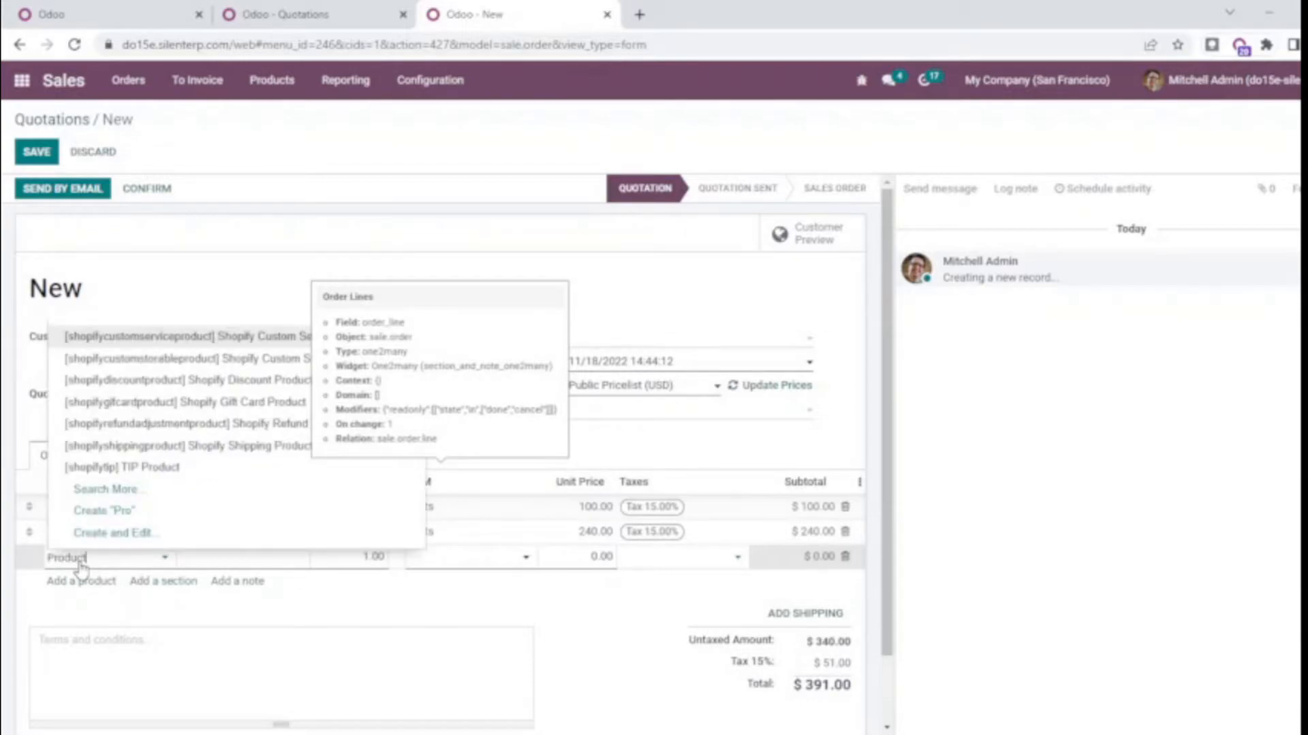
type(" 3")
left_click(82, 580)
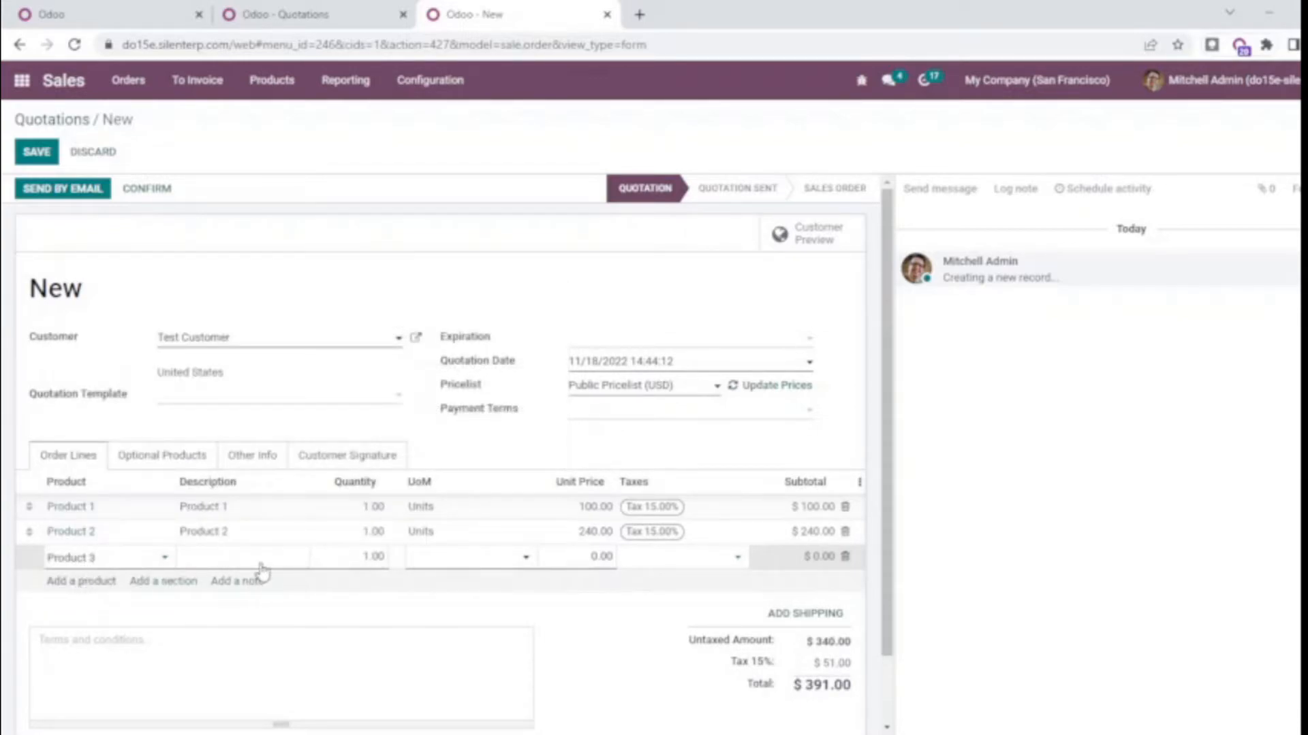
Set the order line quantities to 3 for Product 1, 2 for Product 2 and 2 for Product 3
left_click(367, 508)
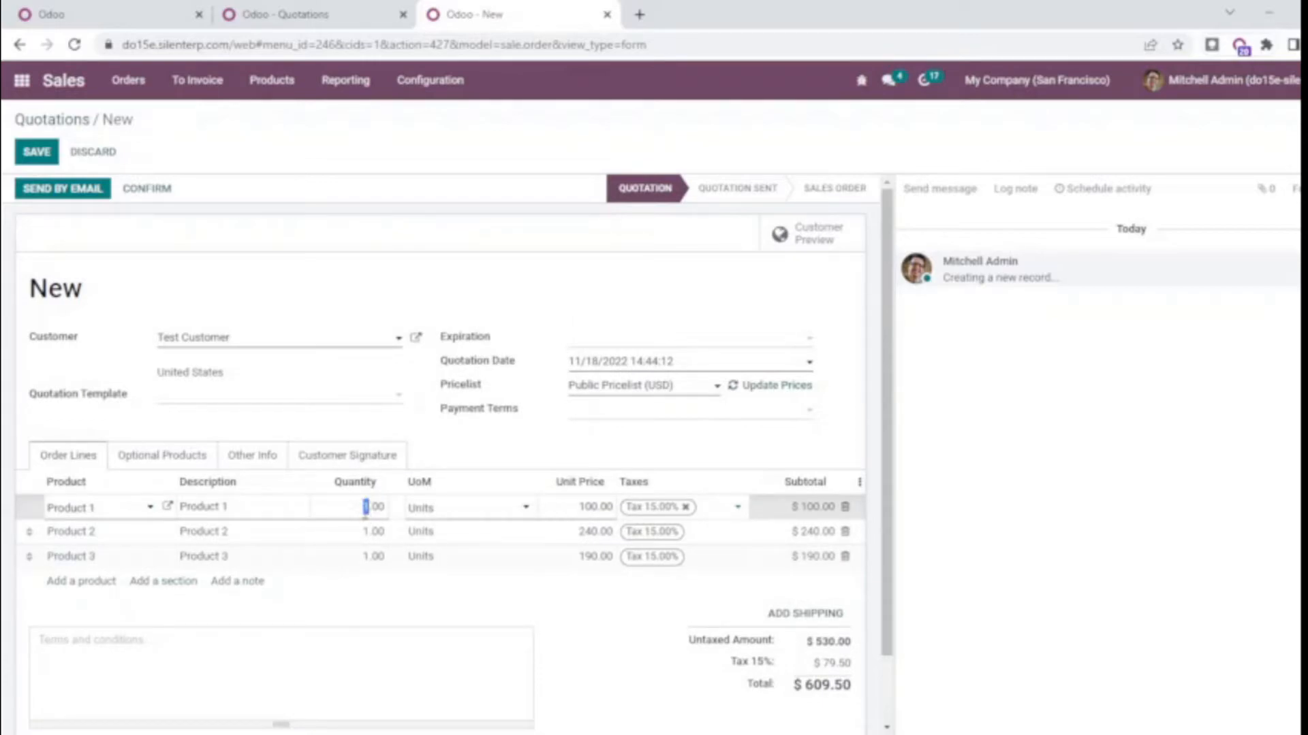
type("3")
left_click(364, 532)
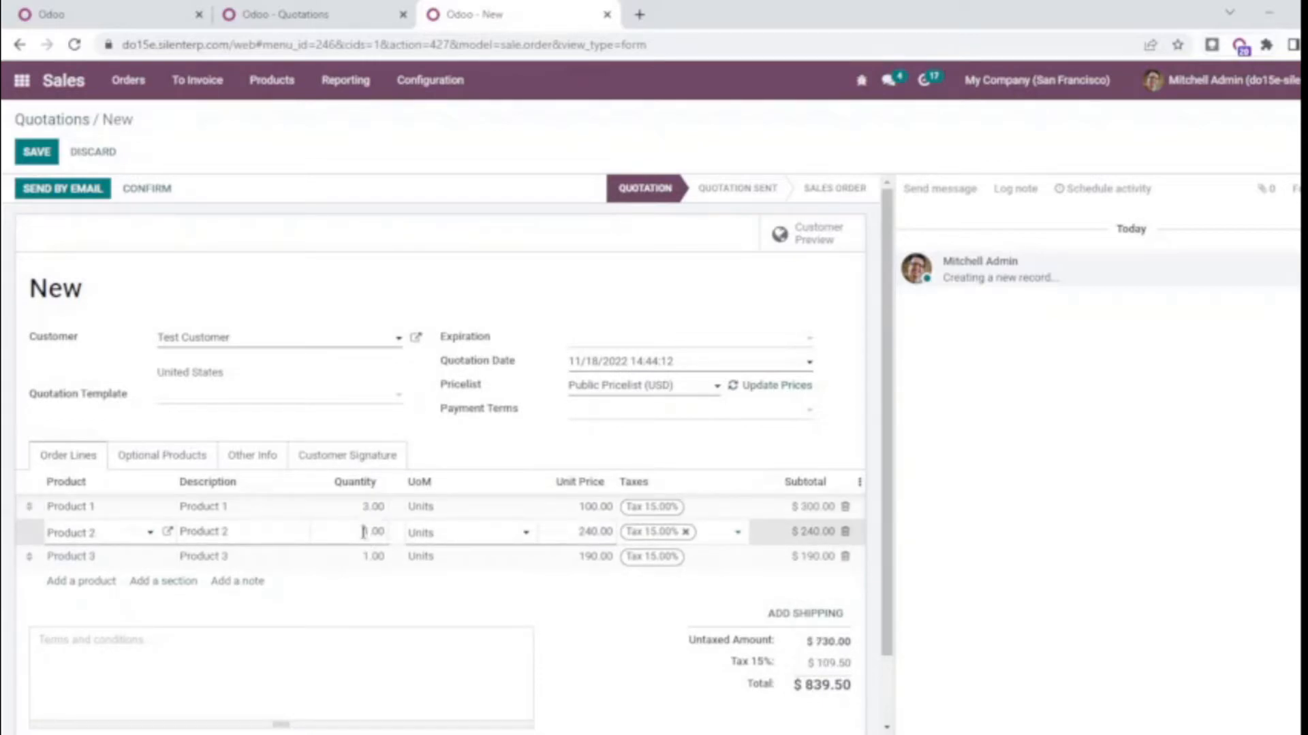
double_click(364, 532)
type("2")
left_click(367, 557)
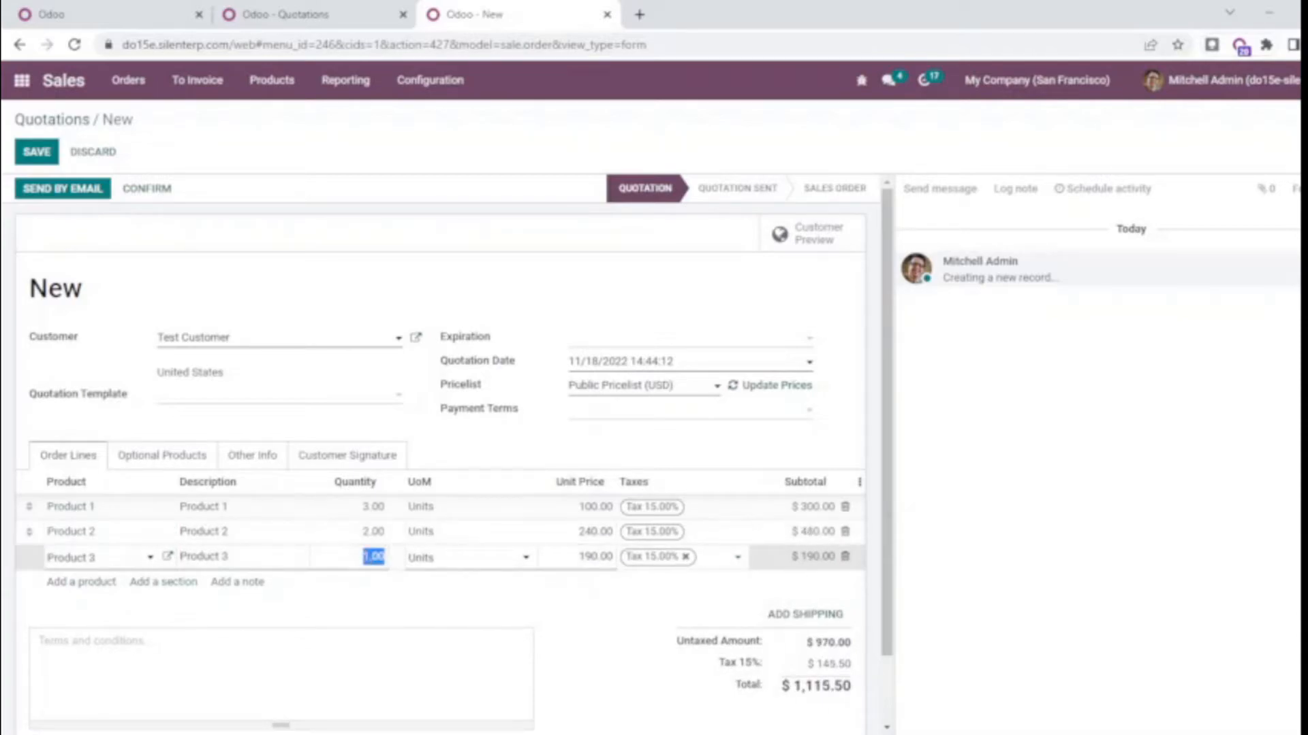
type("2")
left_click(400, 607)
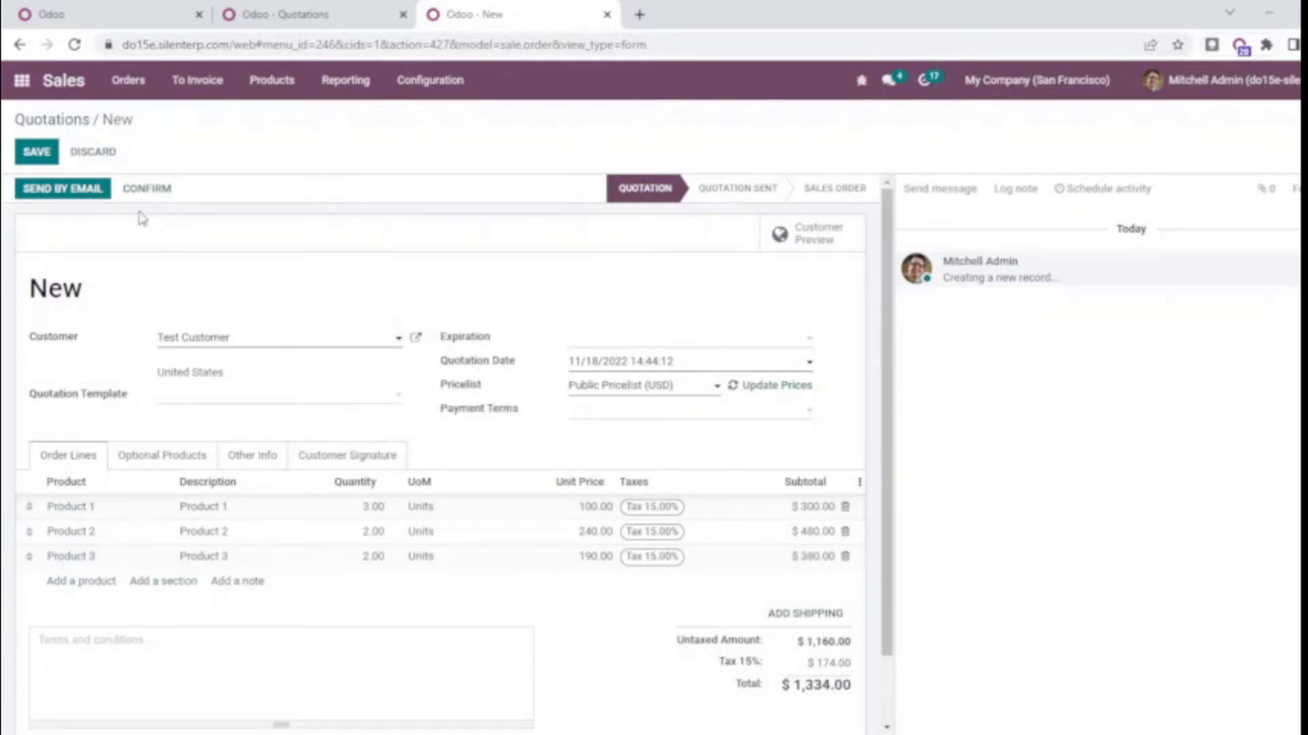
Save and confirm the quotation as a sales order, and create and view a regular invoice from it
left_click(36, 162)
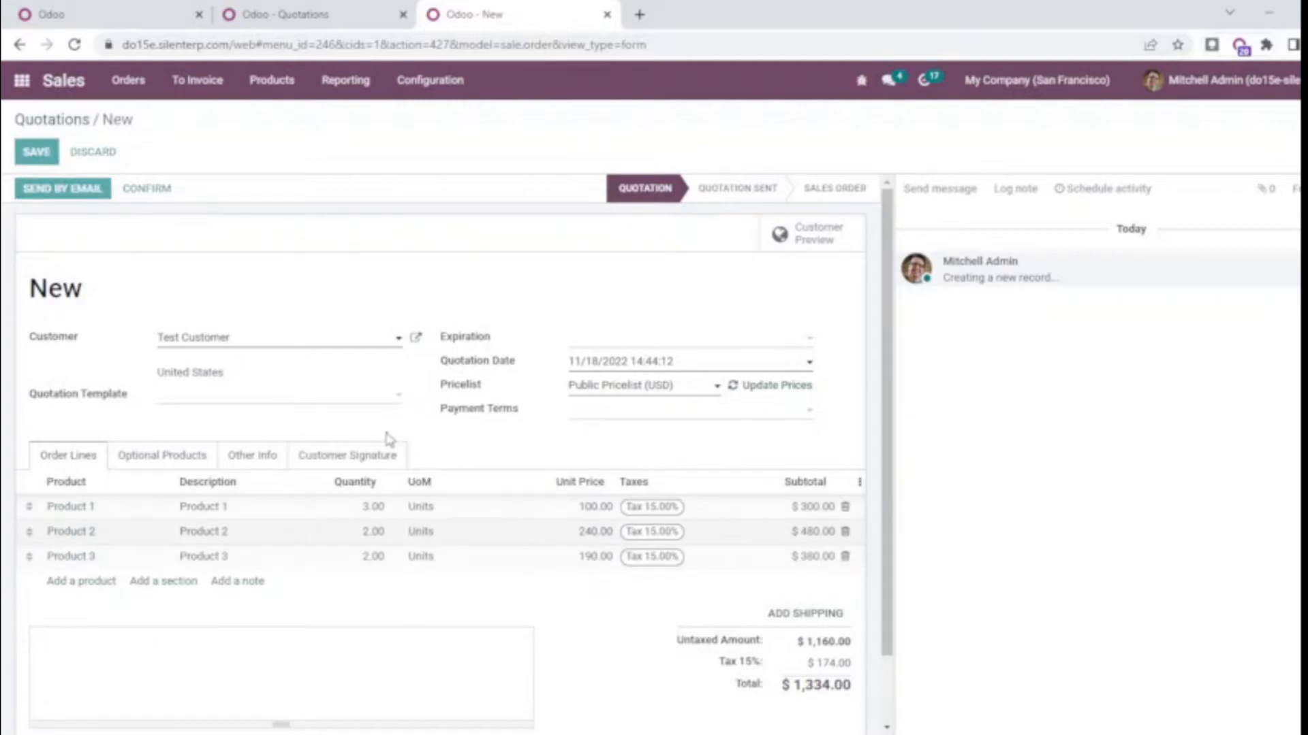
left_click(144, 192)
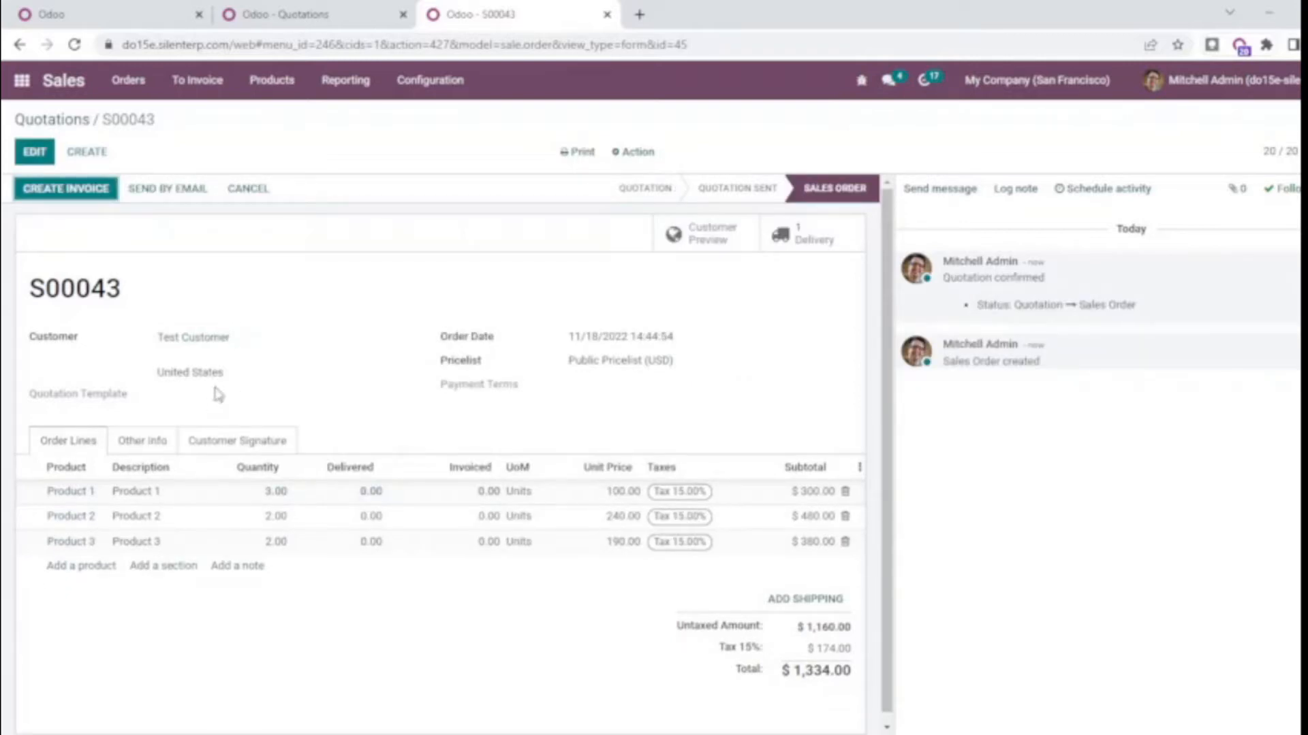
mouse_move(154, 502)
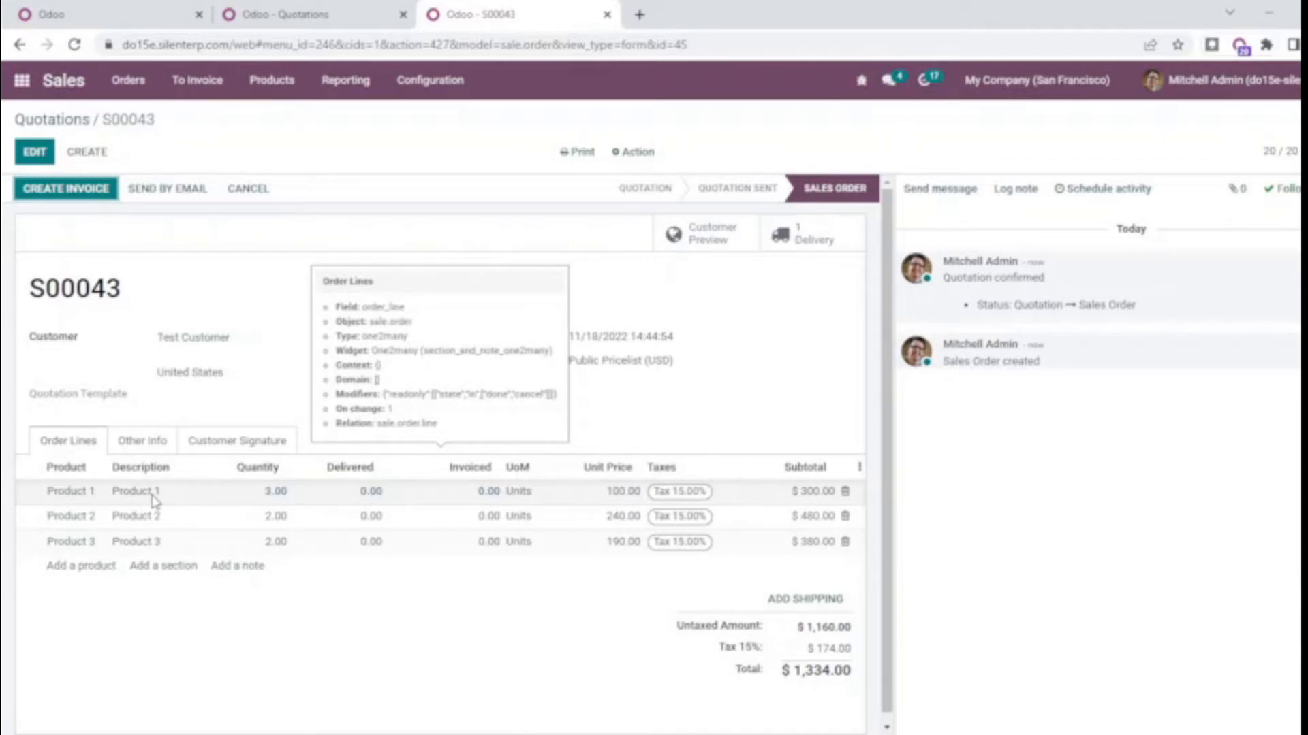
left_click(86, 193)
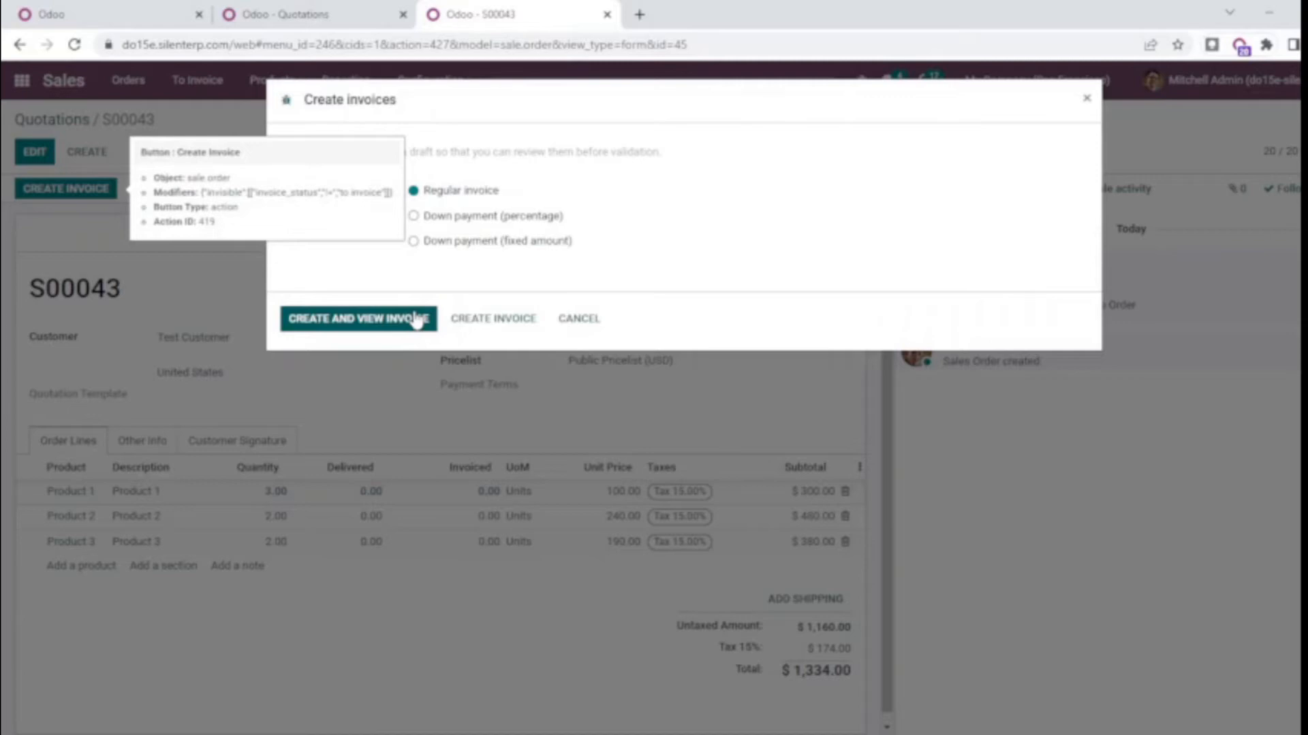
left_click(416, 320)
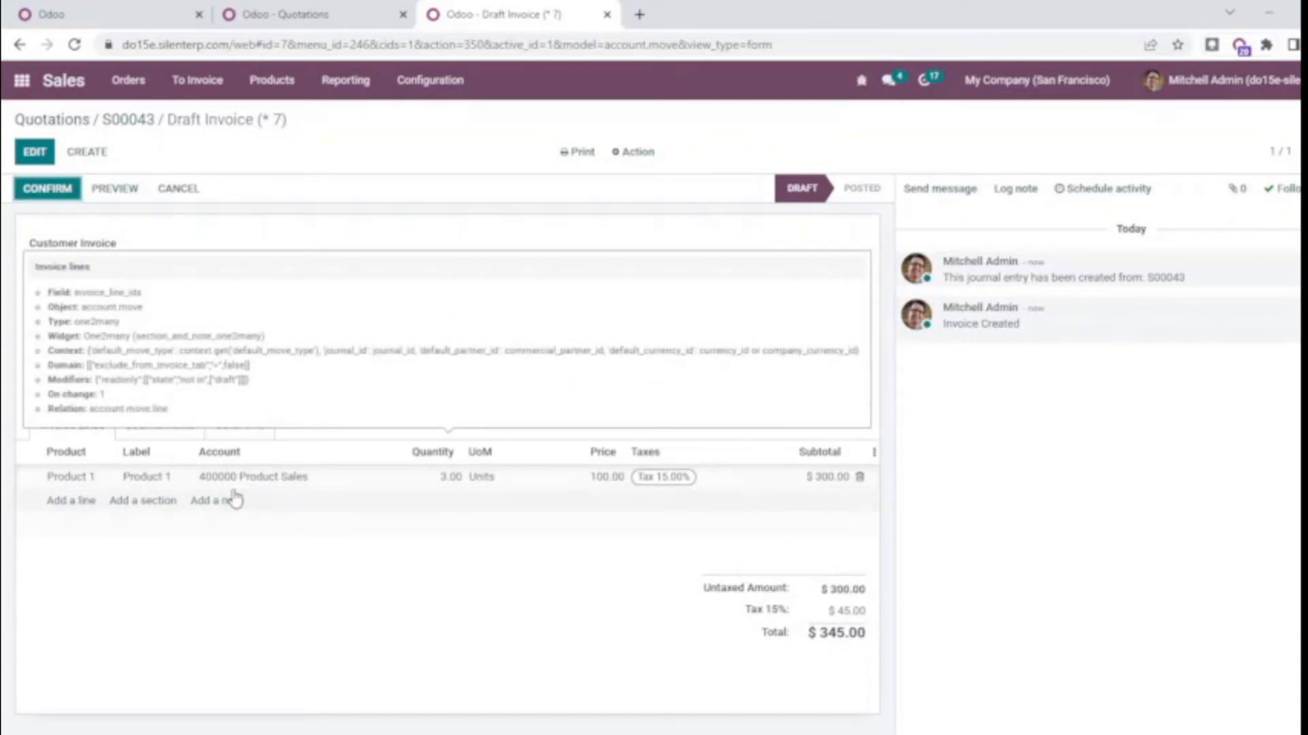
In the sales order's delivery, set the done quantity to 1 for both Product 2 and Product 3
left_click(111, 127)
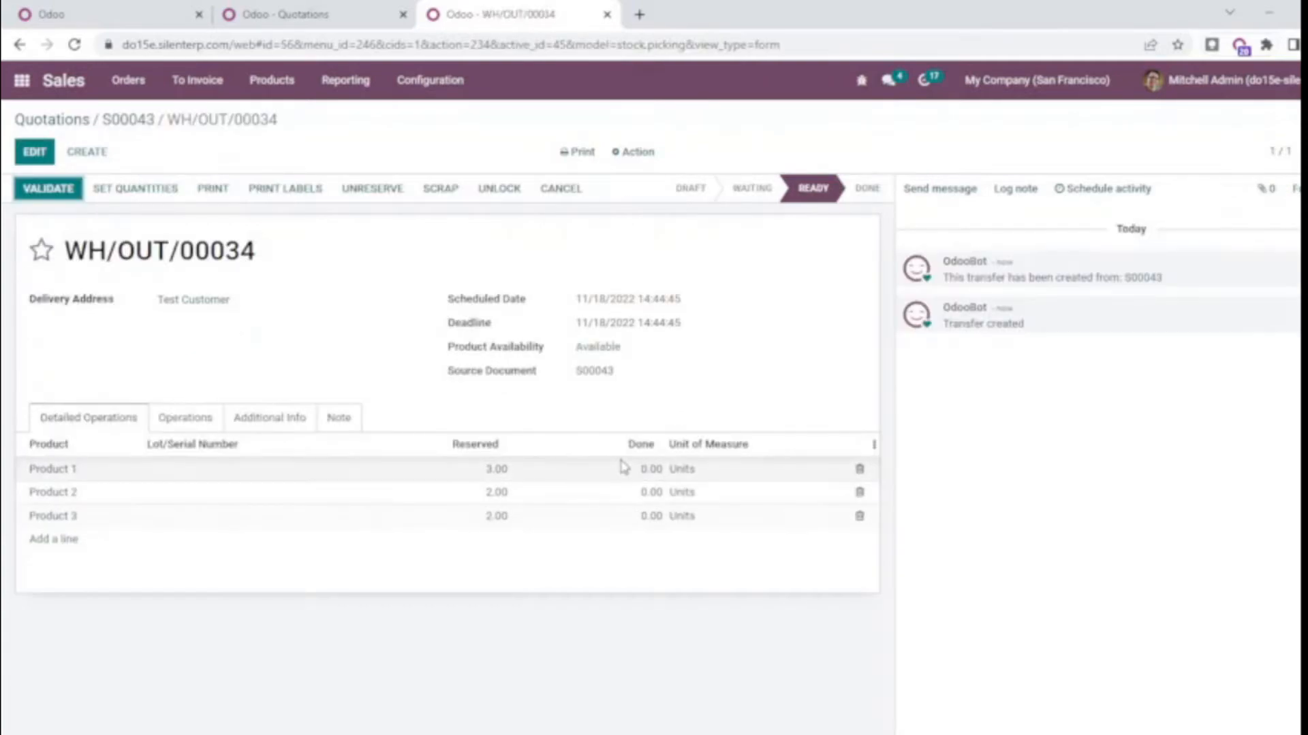
left_click(636, 491)
left_click(638, 485)
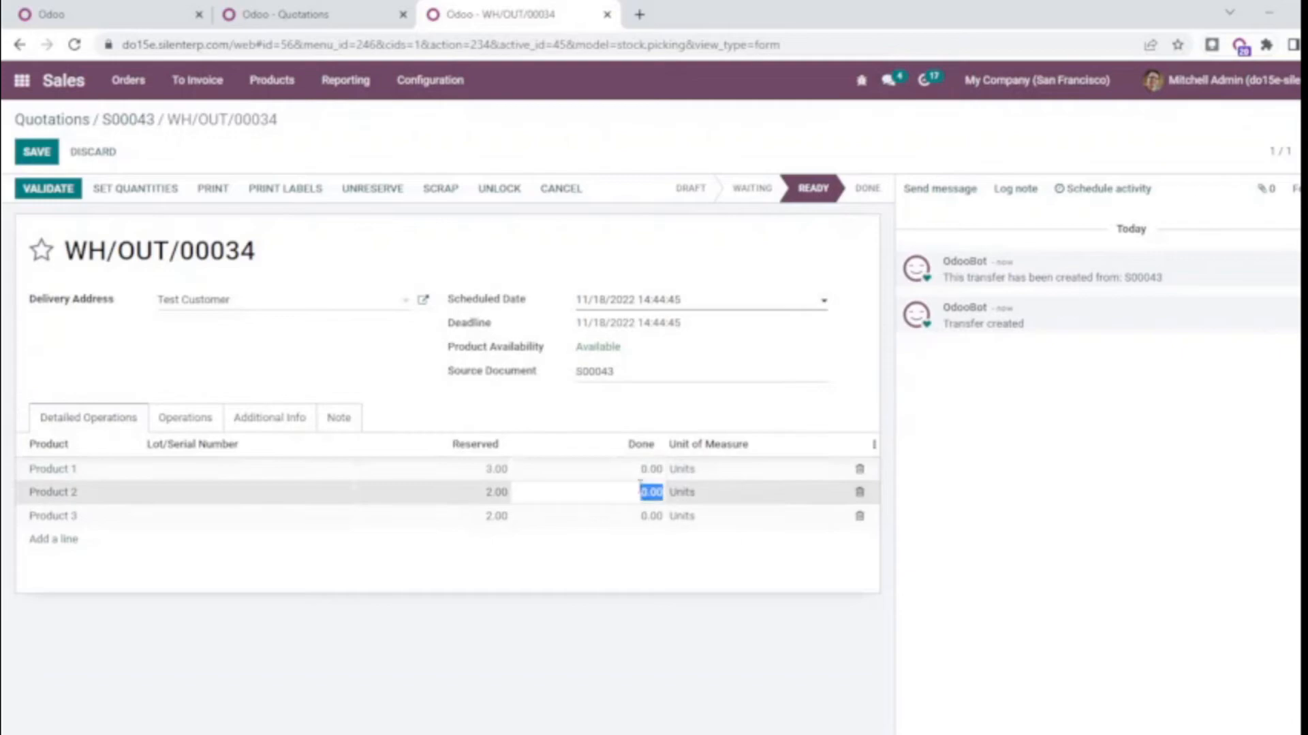
type("10")
left_click(636, 515)
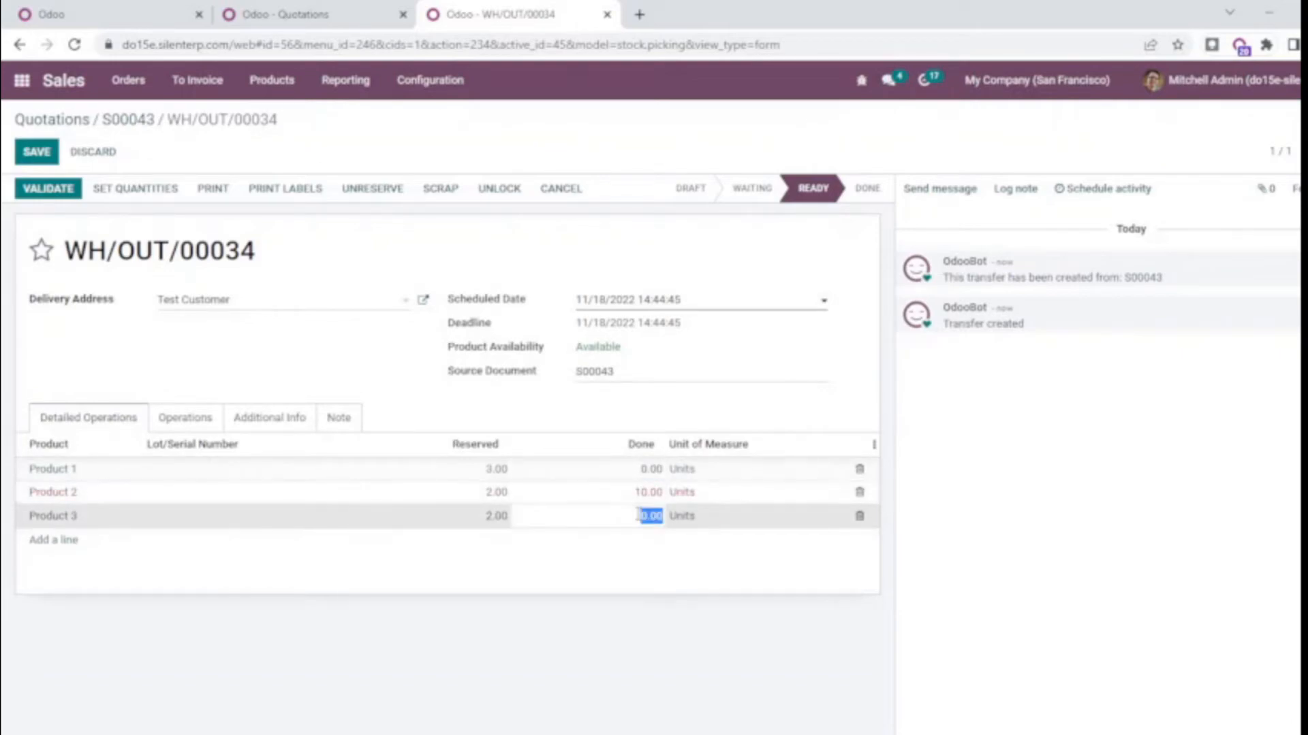
left_click(635, 497)
left_click(636, 497)
type("1")
left_click(636, 522)
Save and validate the partial delivery, creating a backorder for the remaining products
left_click(41, 158)
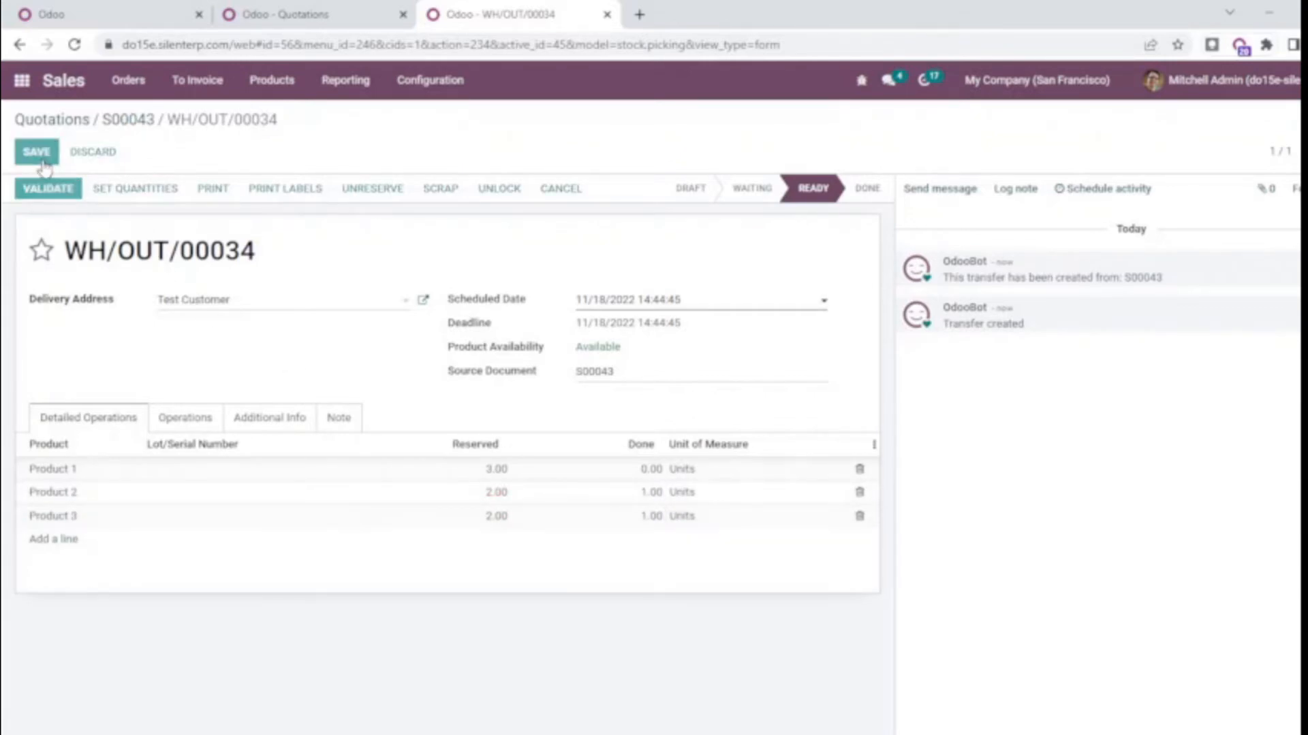
left_click(54, 193)
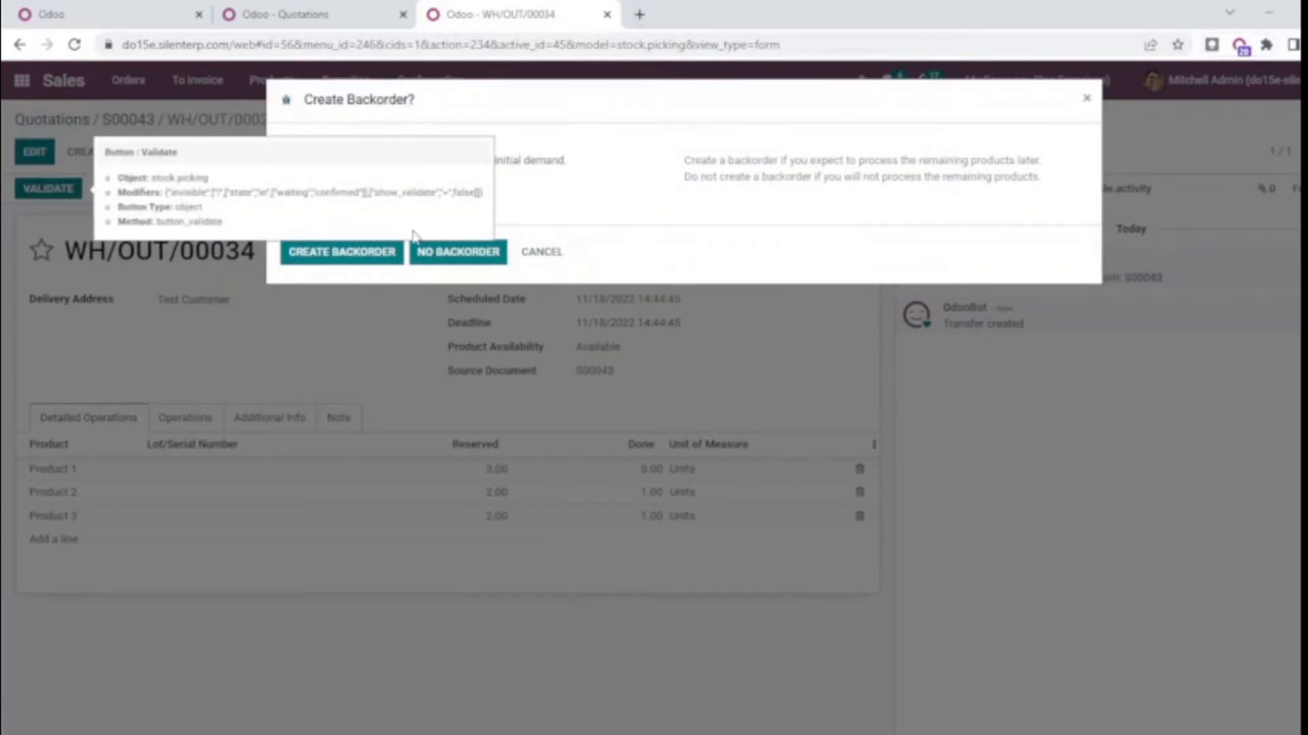
left_click(385, 266)
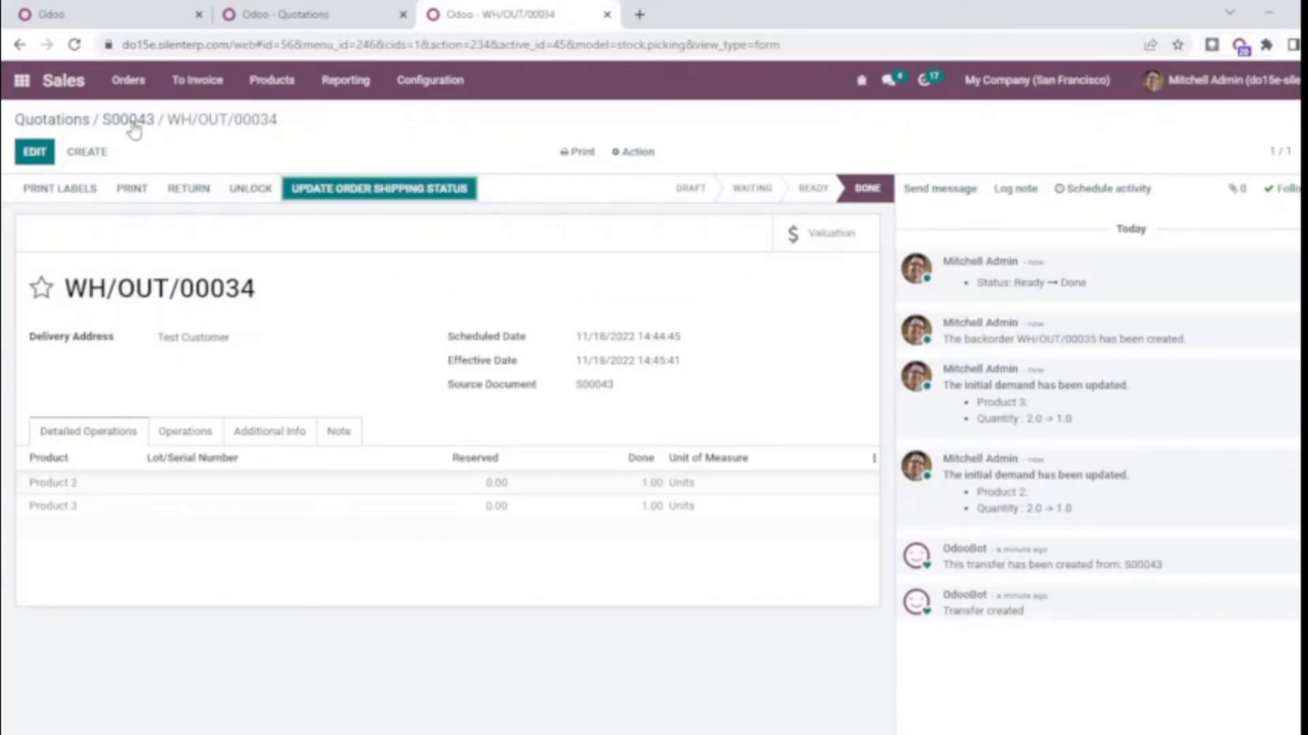
Create a regular invoice for the delivered quantities from the sales order and review the lines of both draft invoices
left_click(133, 128)
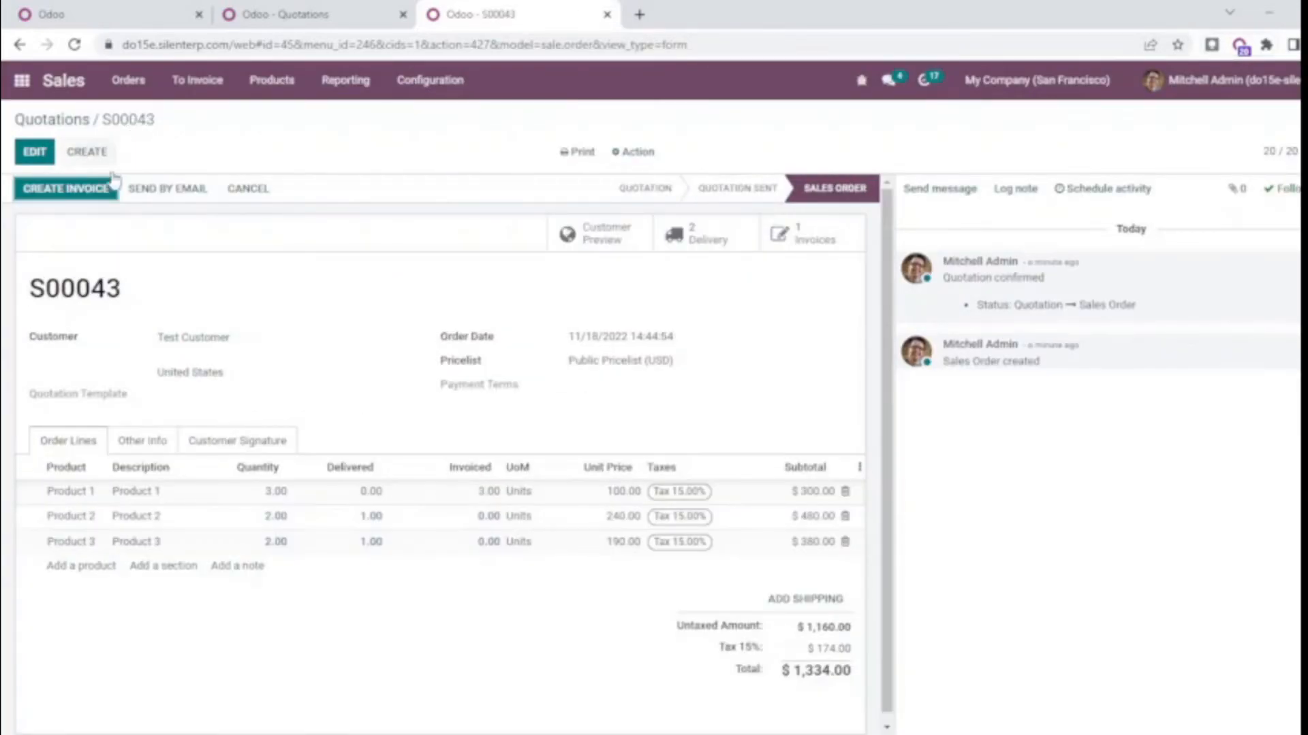
left_click(85, 191)
left_click(416, 315)
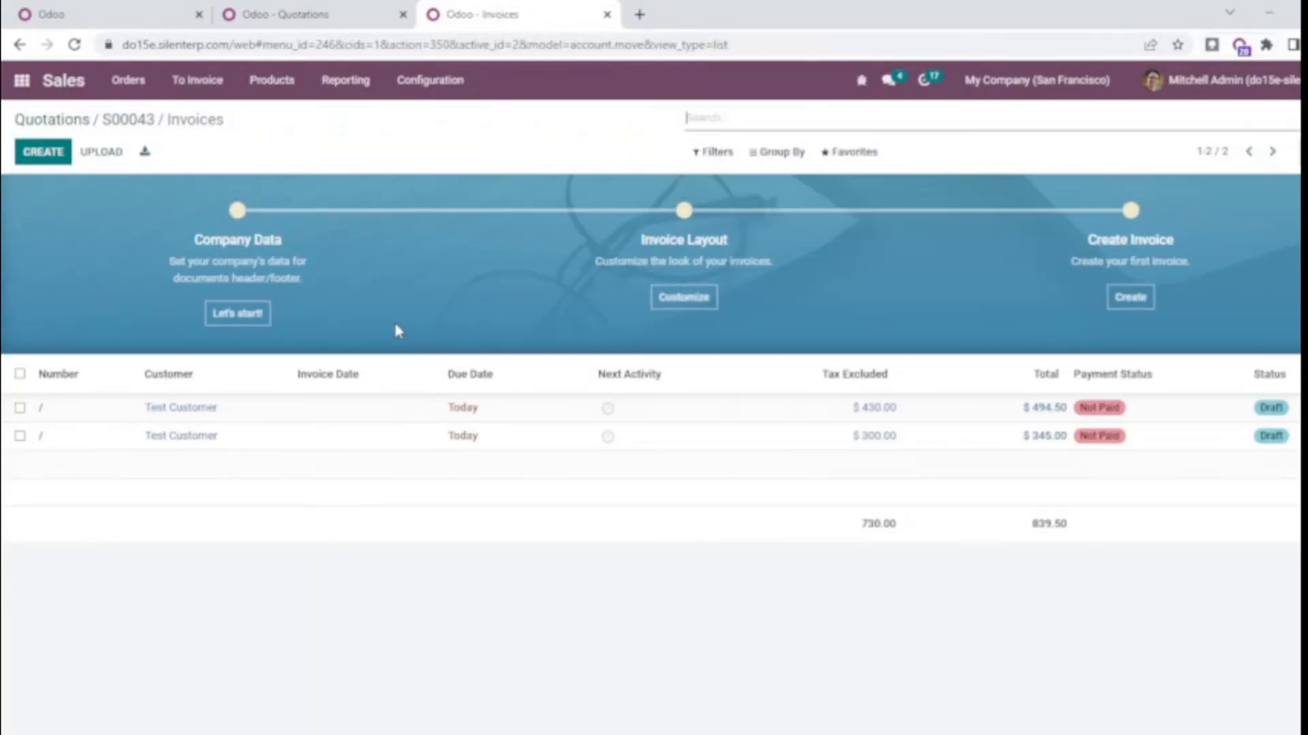
left_click(292, 434)
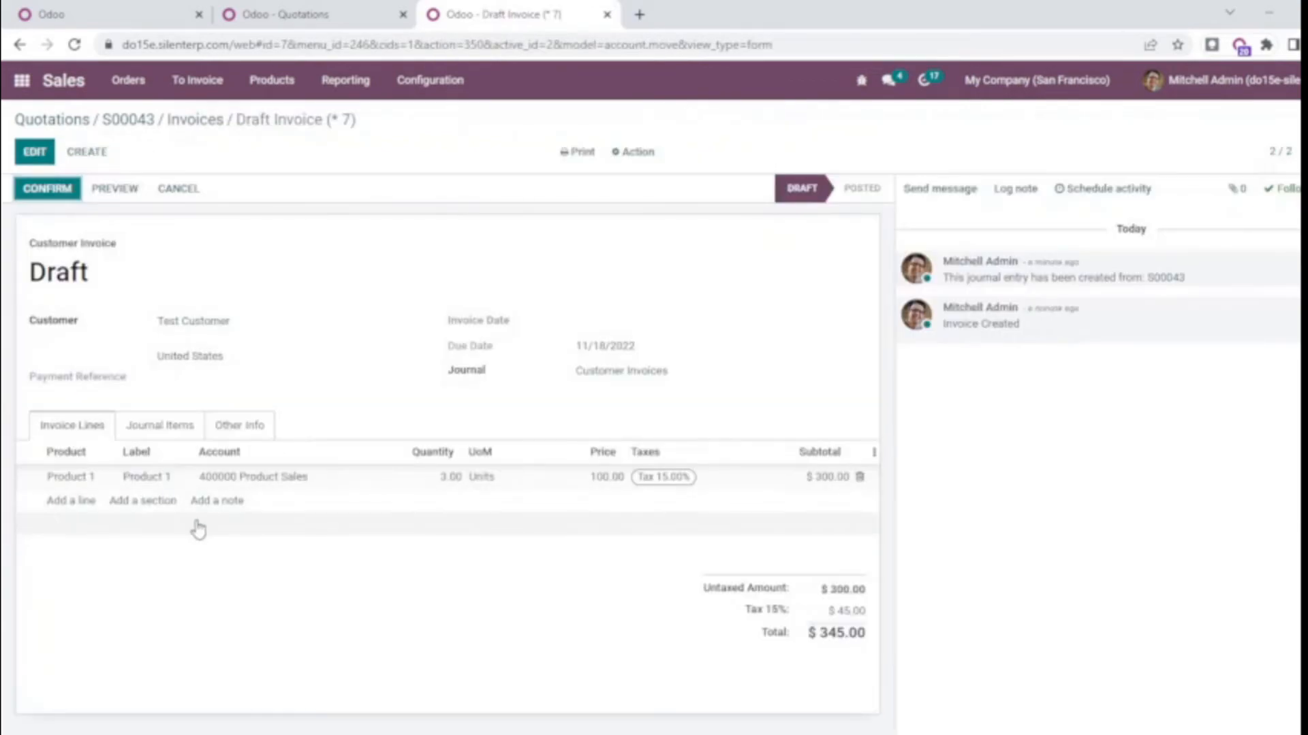
left_click(1302, 152)
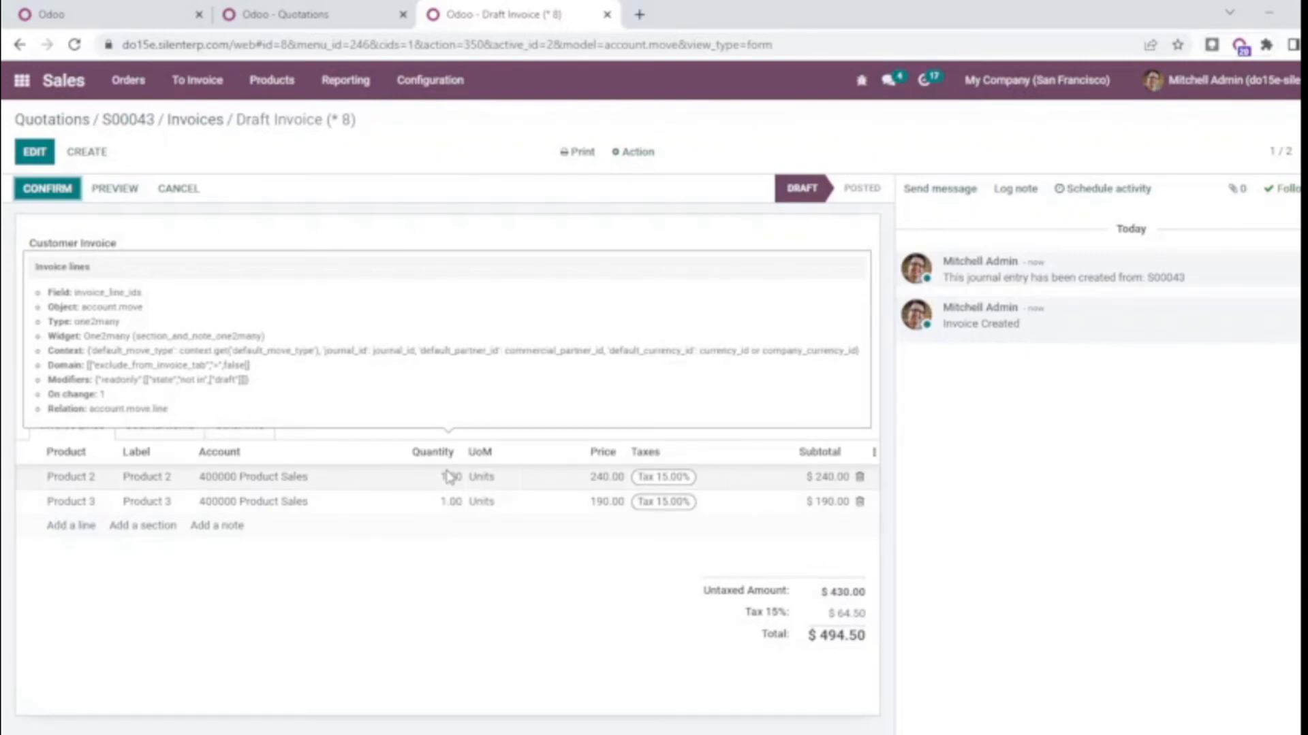
Validate the sales order's backorder delivery WH/OUT/00035 as an immediate transfer of all reserved quantities
left_click(128, 120)
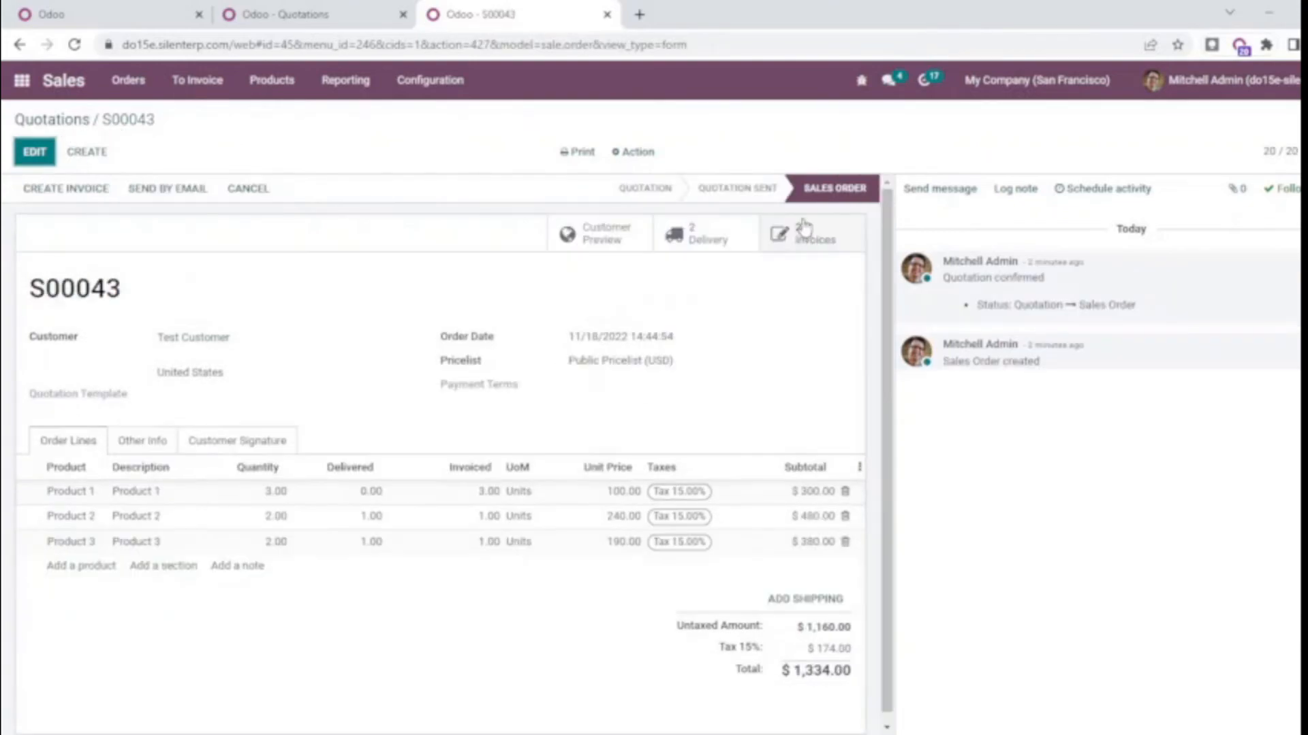
left_click(706, 236)
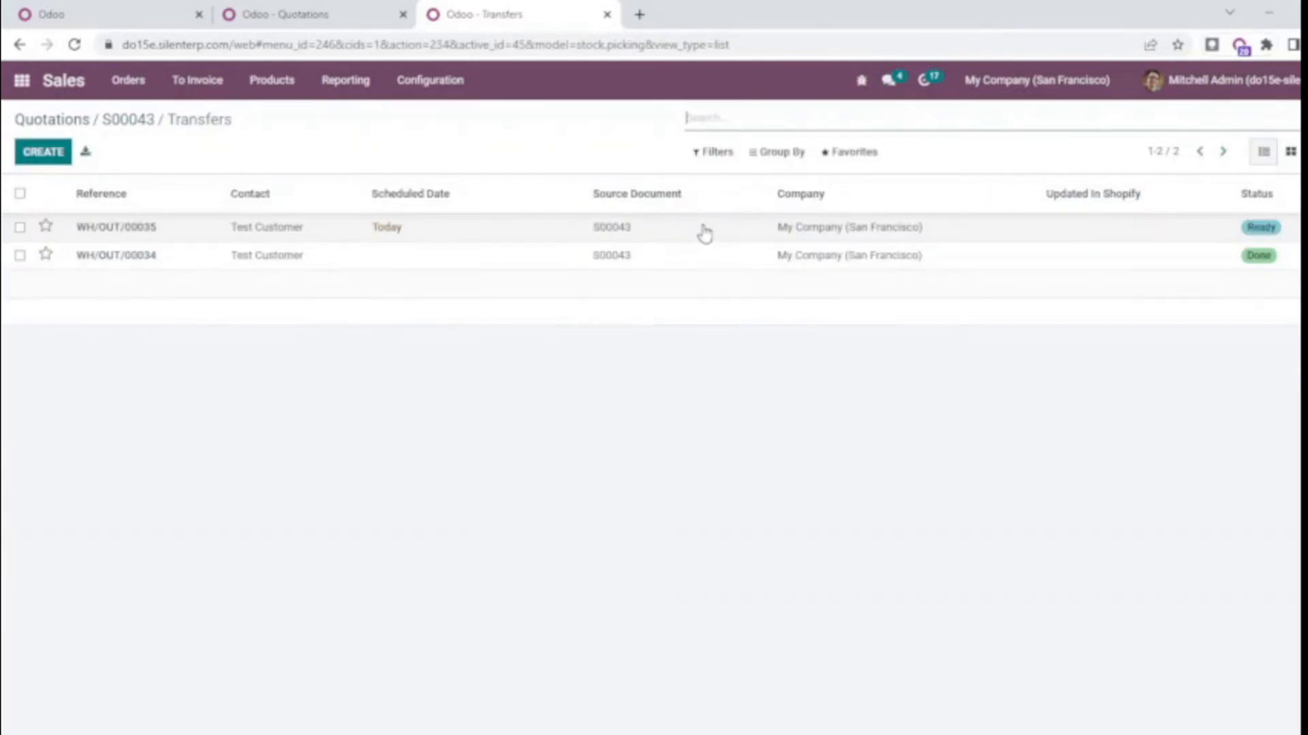
left_click(514, 235)
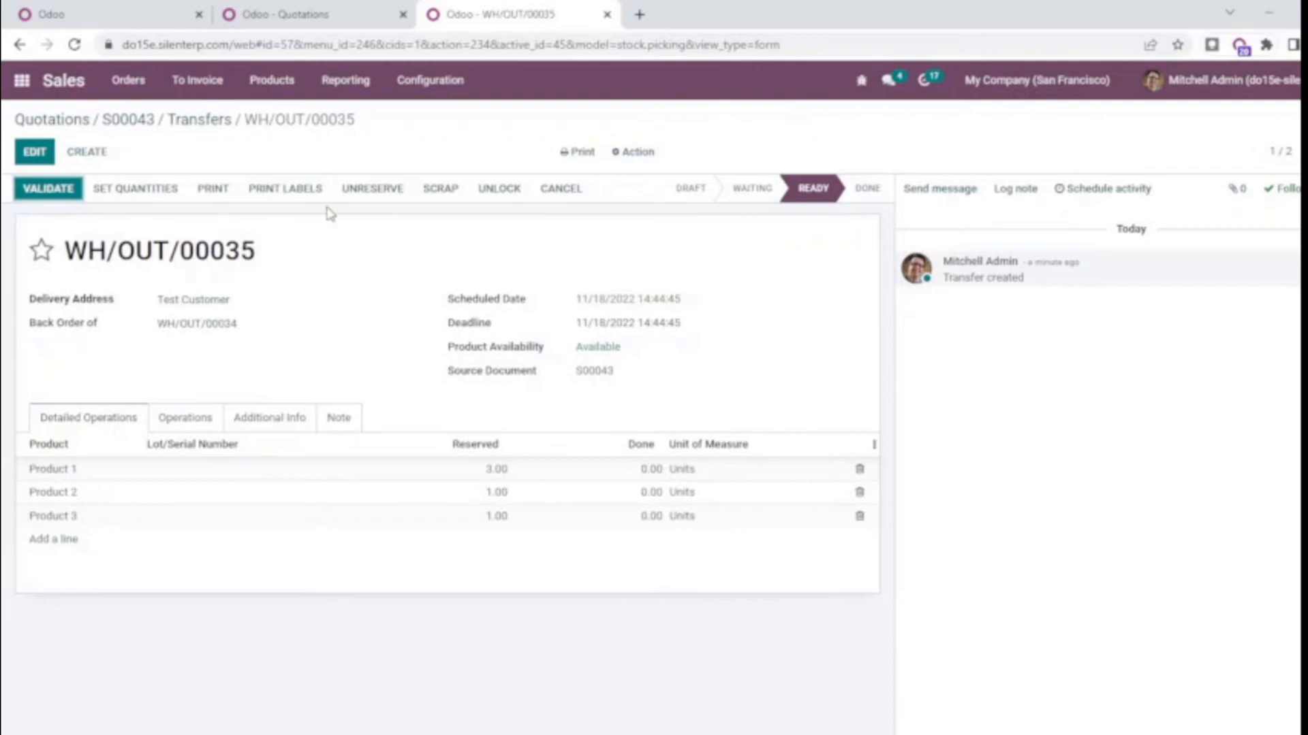
left_click(44, 190)
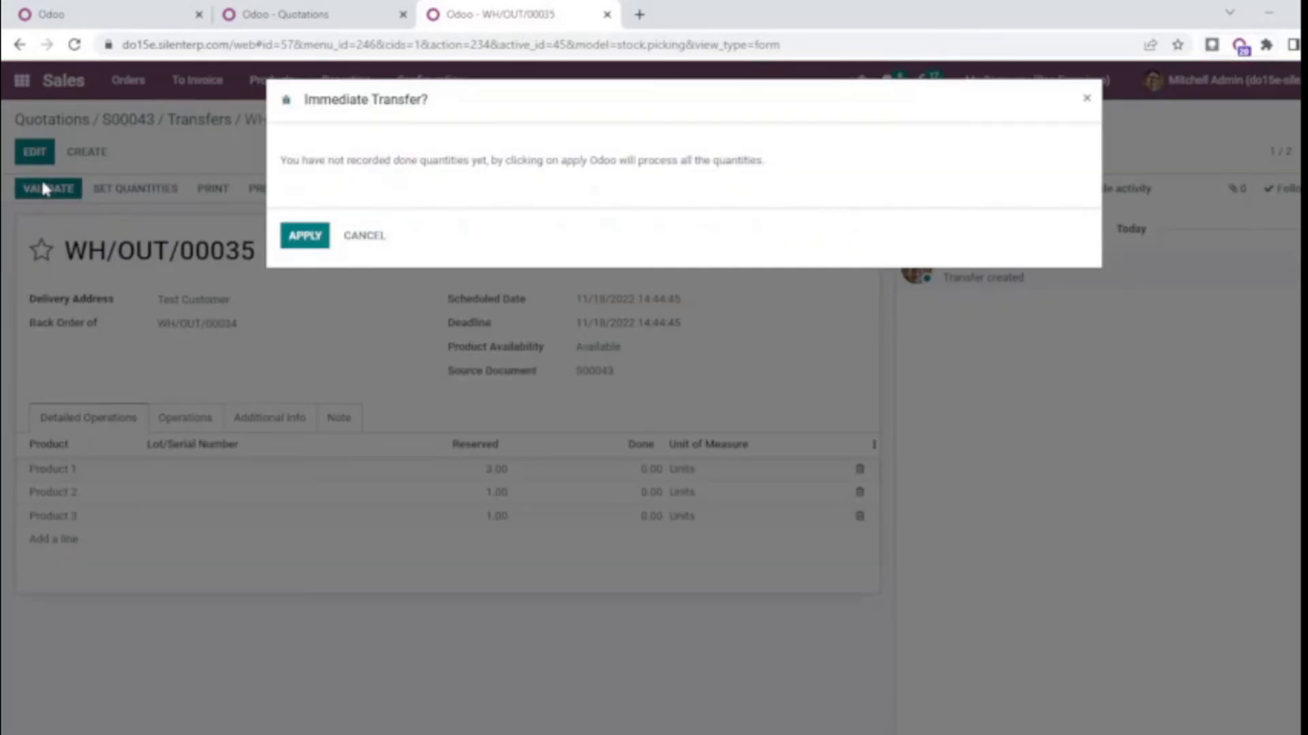
left_click(304, 235)
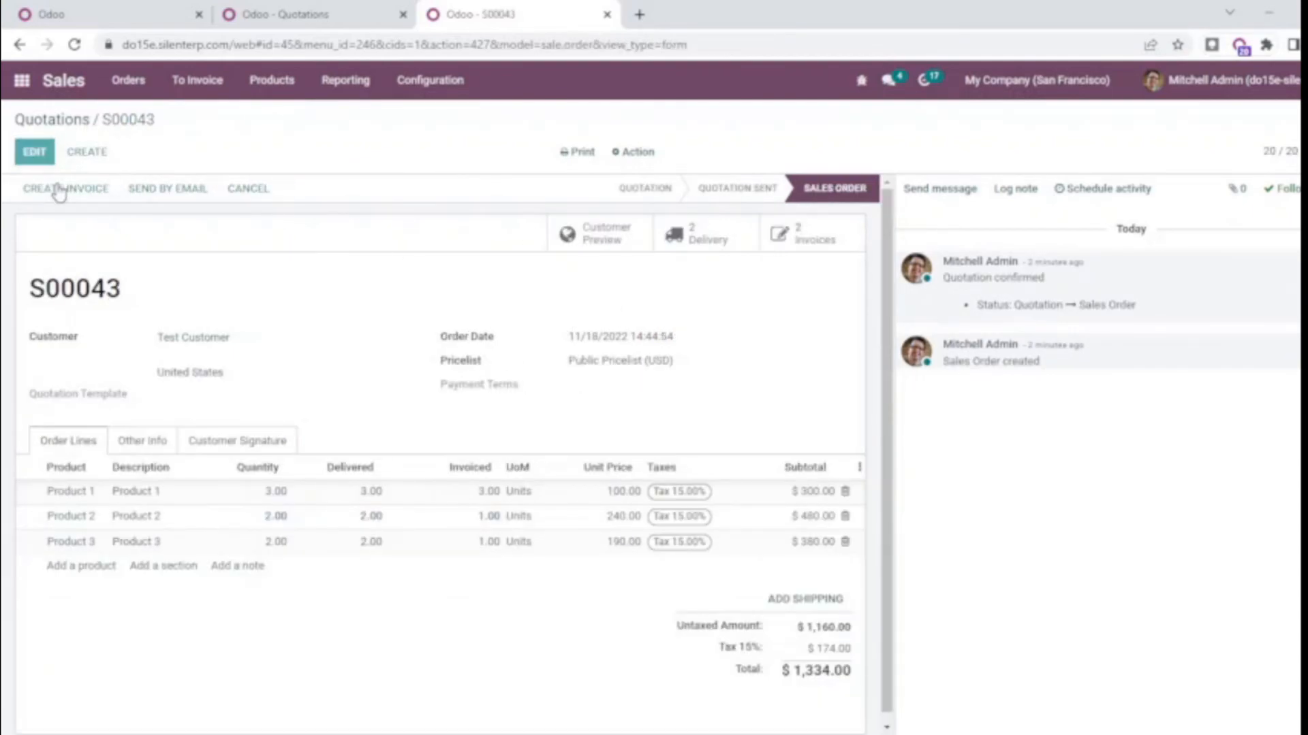
Create another regular invoice from the sales order for the remaining delivered quantities and open the newest draft invoice
left_click(66, 189)
left_click(463, 192)
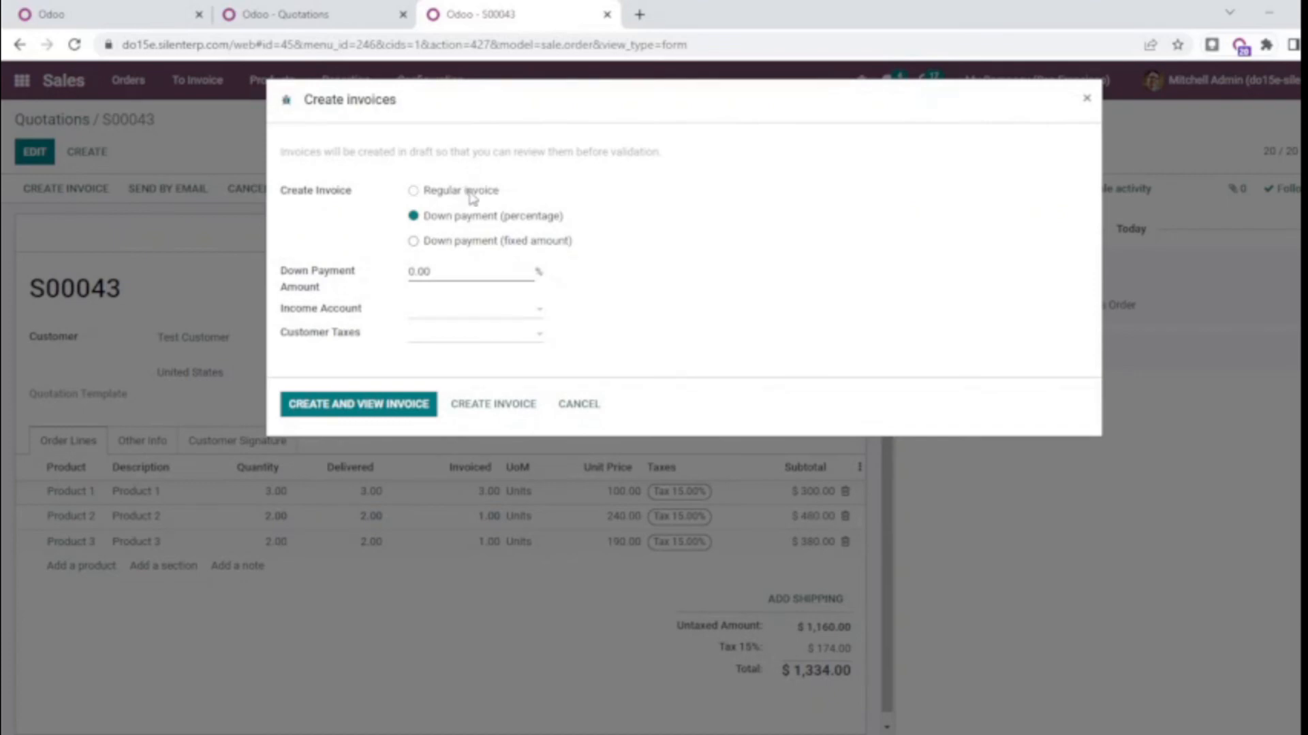
left_click(423, 320)
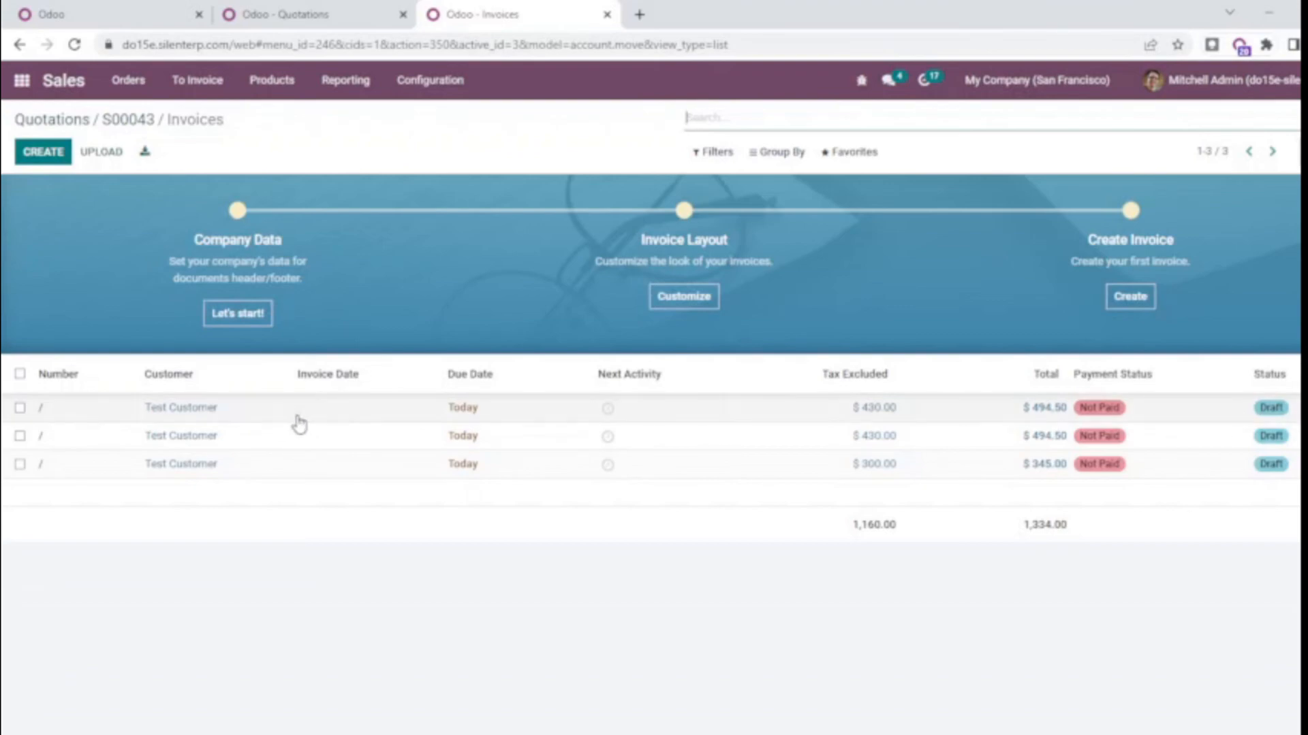
left_click(298, 413)
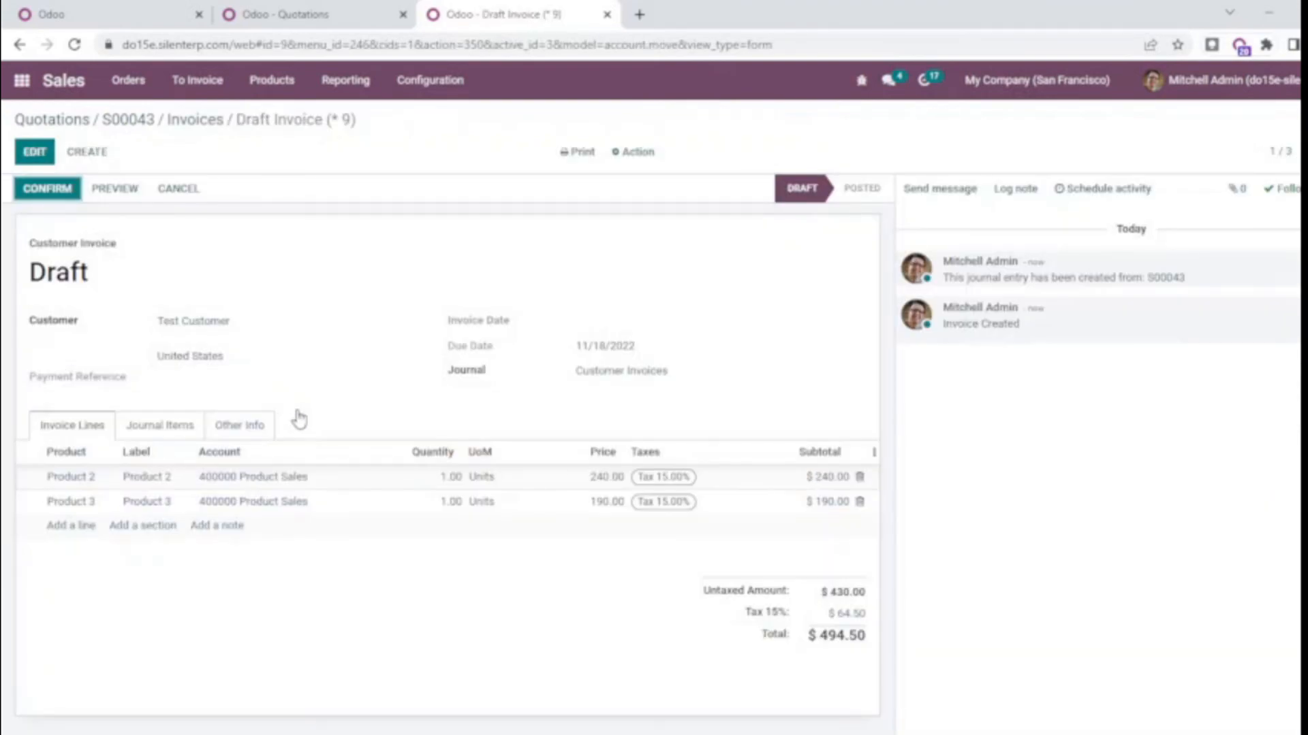